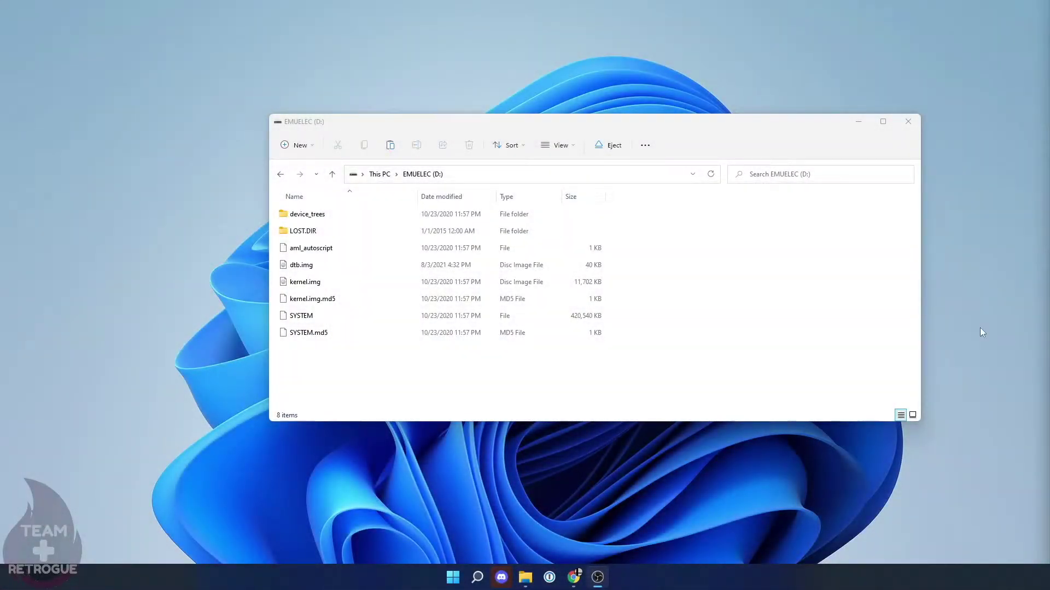
# Step: Copy dtb.img from the EMUELEC (D:) drive into the Downloads folder as a backup
pyautogui.click(356, 267)
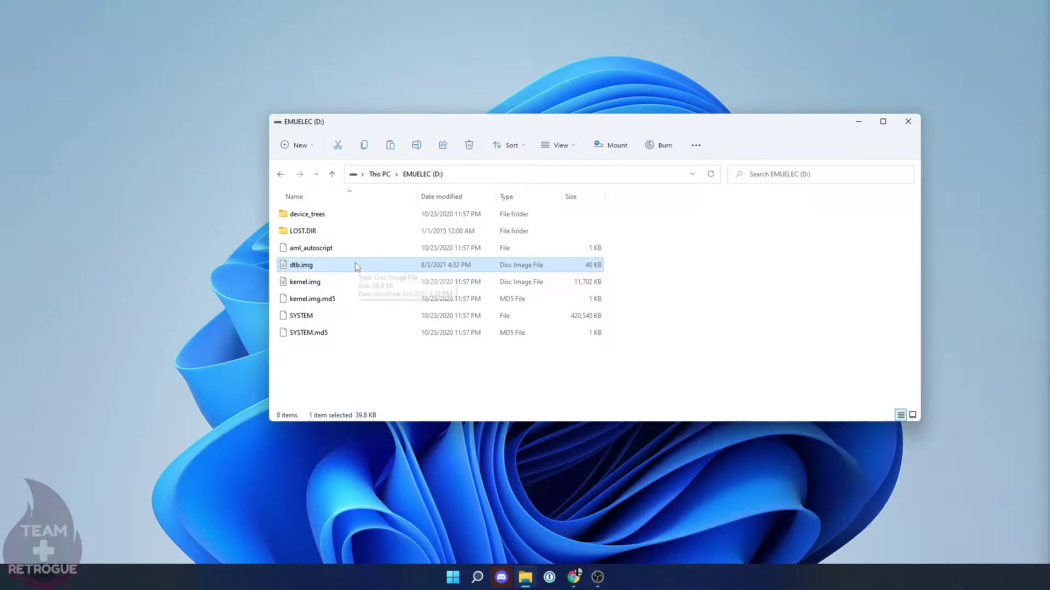
pyautogui.rightClick(353, 270)
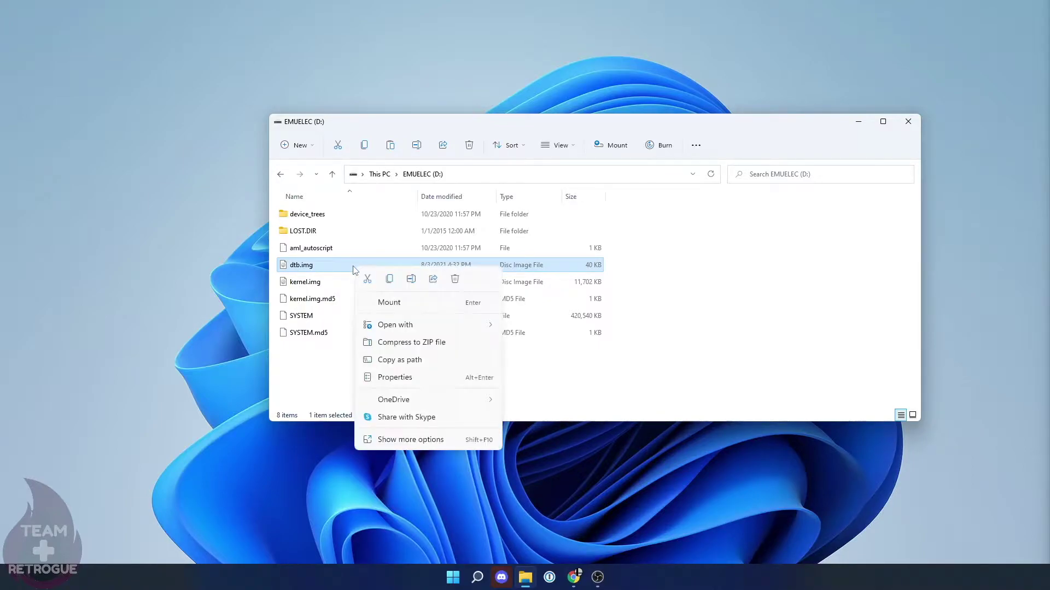
pyautogui.click(391, 281)
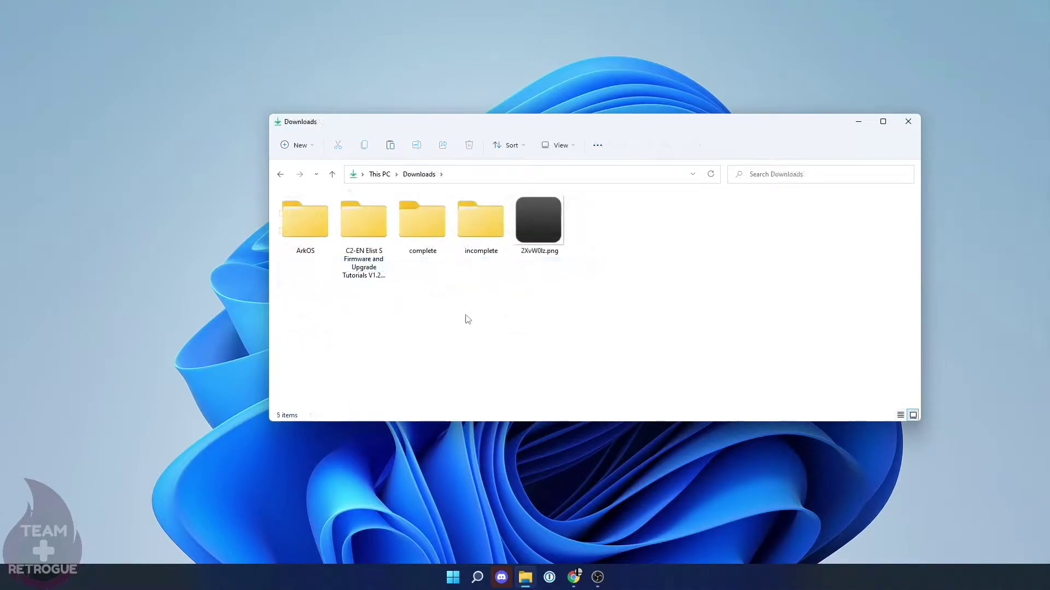
pyautogui.rightClick(639, 241)
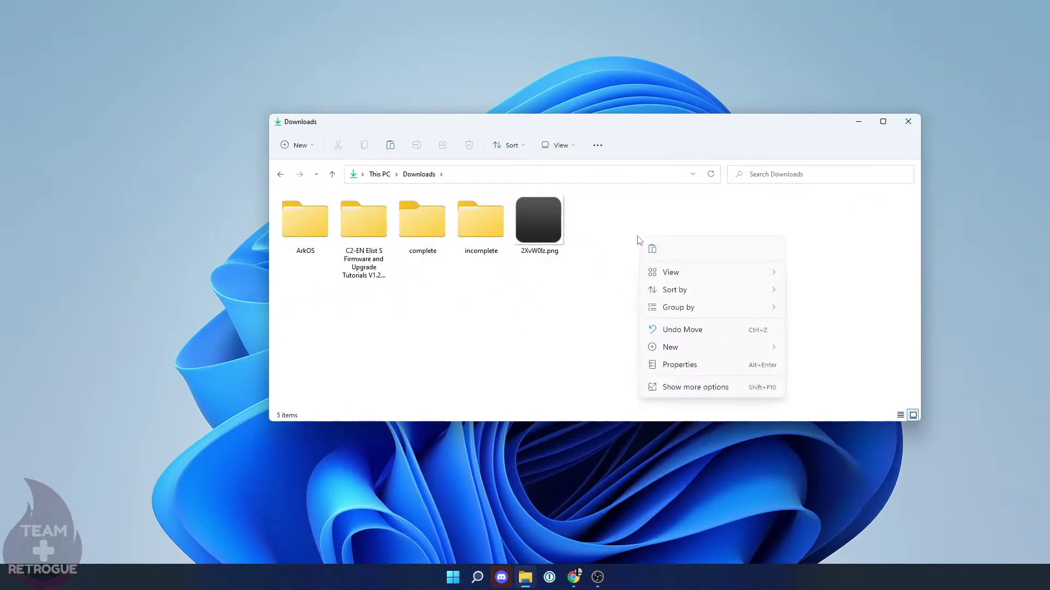
pyautogui.click(652, 250)
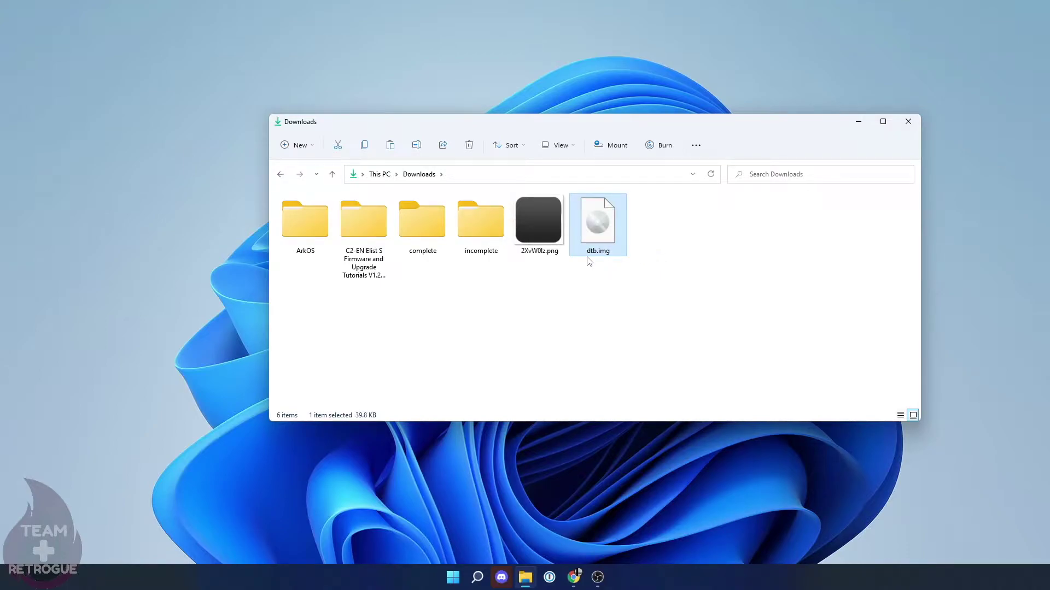
pyautogui.click(738, 271)
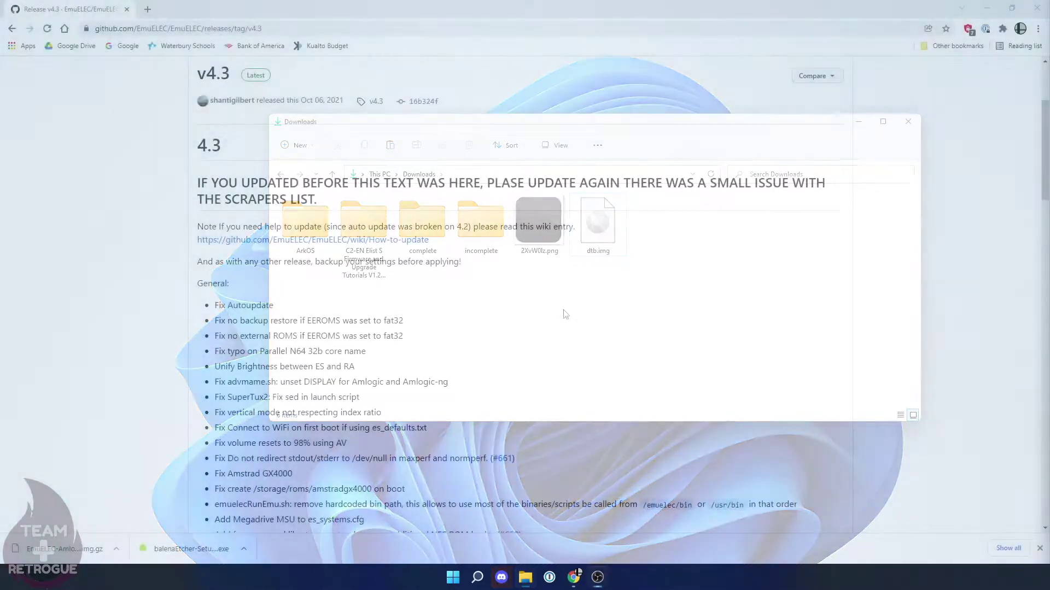
# Step: Download EmuELEC-Amlogic.aarch64-4.3-Generic.img.gz from the assets of the EmuELEC v4.3 release page in Chrome
pyautogui.scroll(-8, 432, 322)
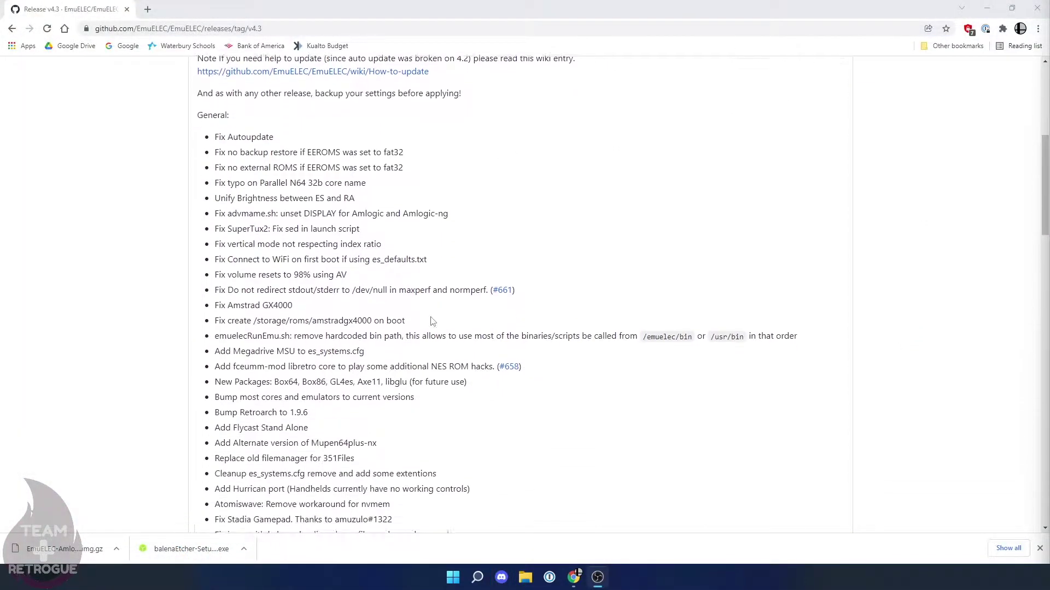
pyautogui.scroll(-4, 432, 314)
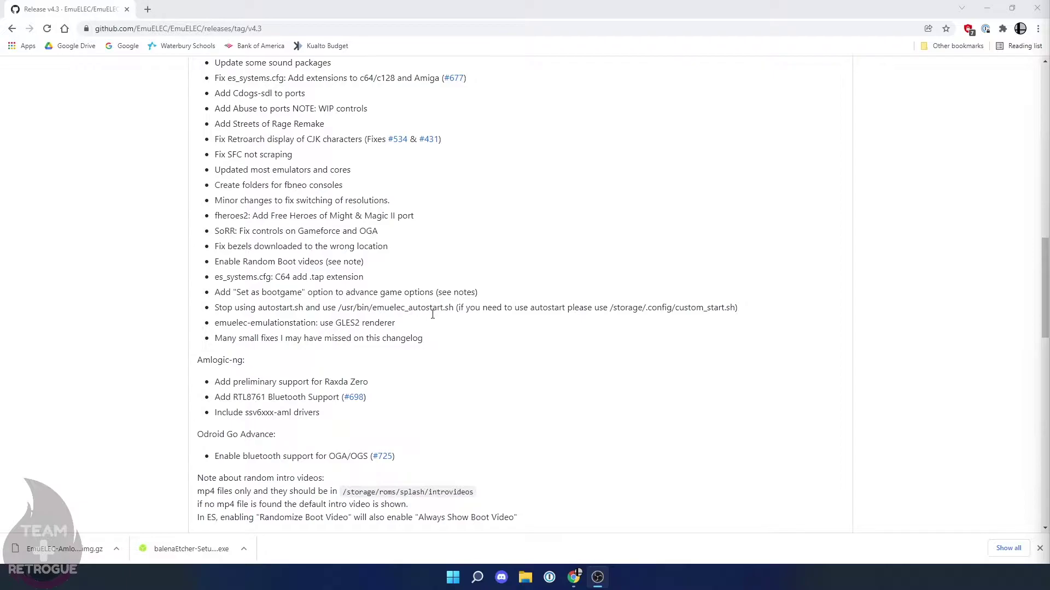
pyautogui.scroll(-9, 432, 315)
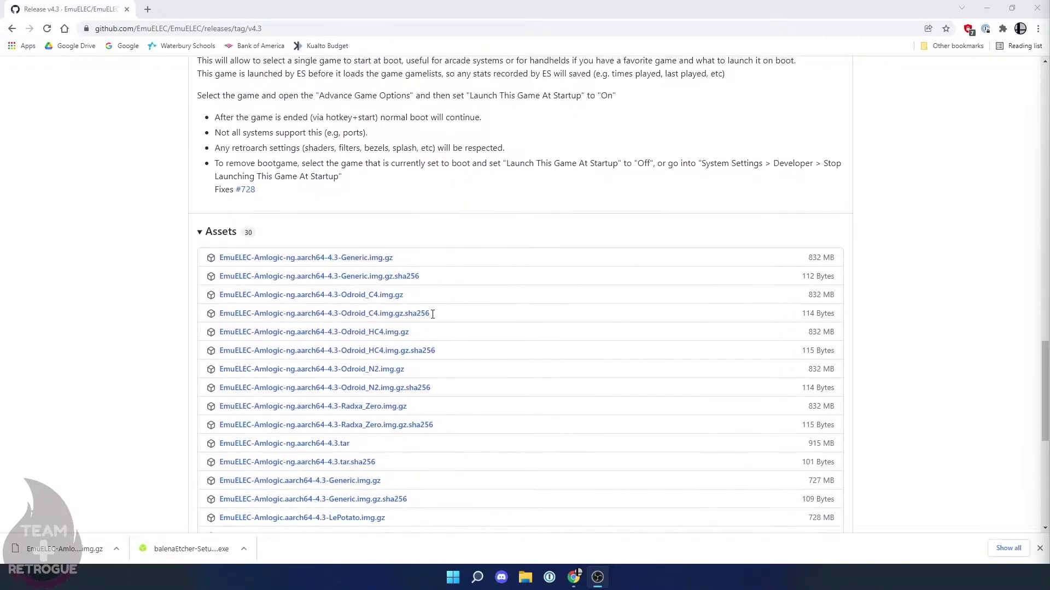
pyautogui.scroll(-1, 432, 315)
pyautogui.scroll(-1, 444, 320)
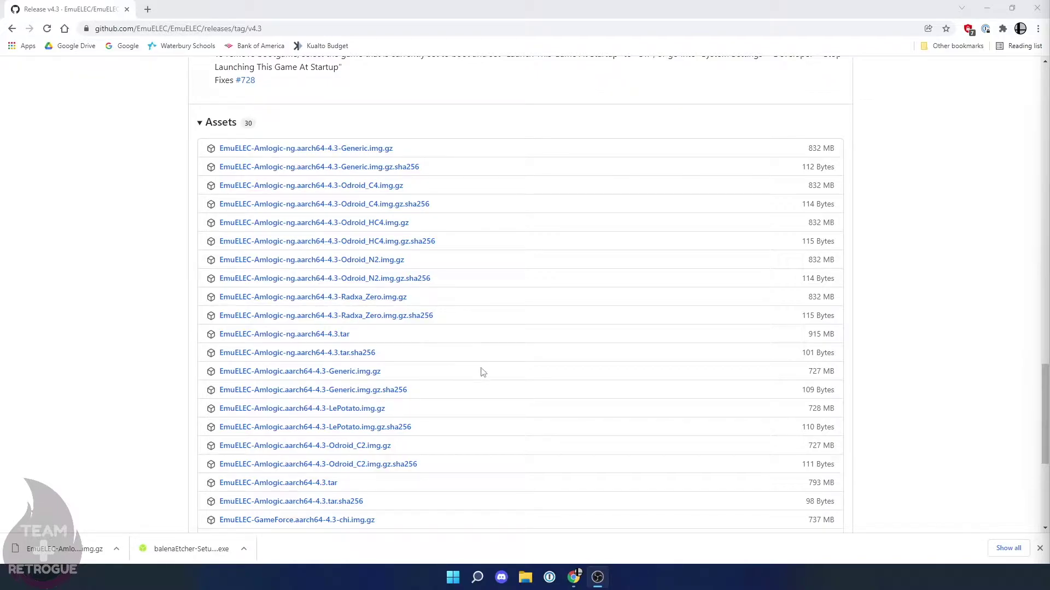
pyautogui.scroll(-1, 483, 372)
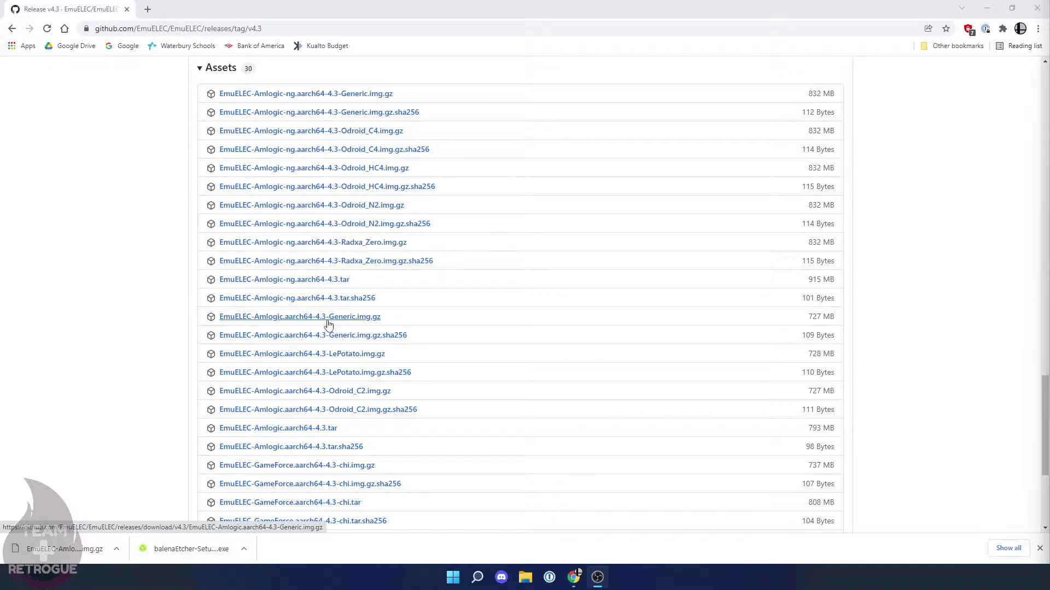
pyautogui.click(328, 321)
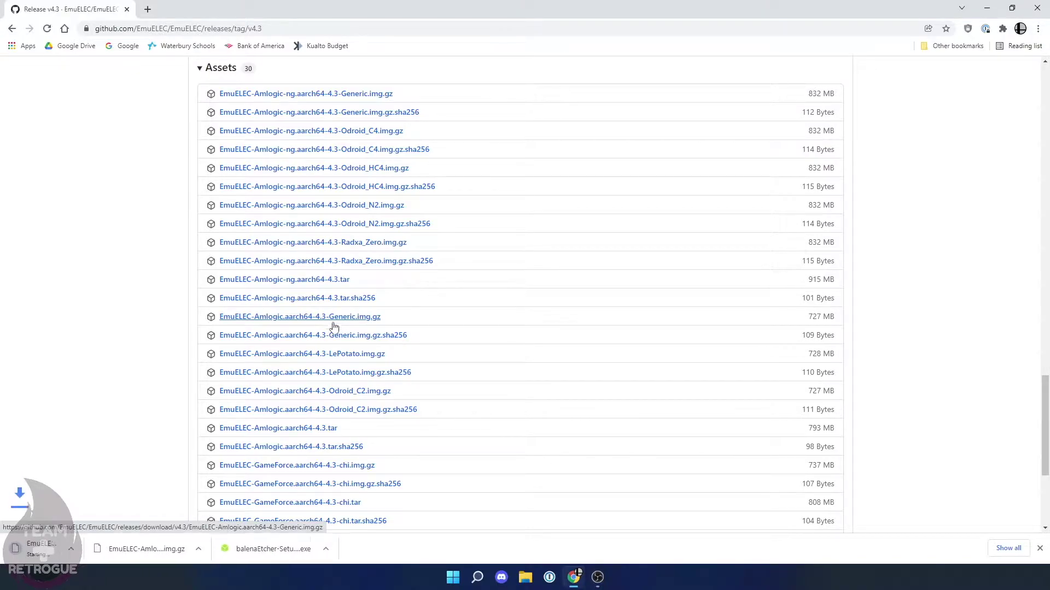
# Step: Extract EmuELEC-Amlogic.aarch64-4.3-Generic.img.gz directly into the Downloads folder with 7-Zip
pyautogui.press('super+e')
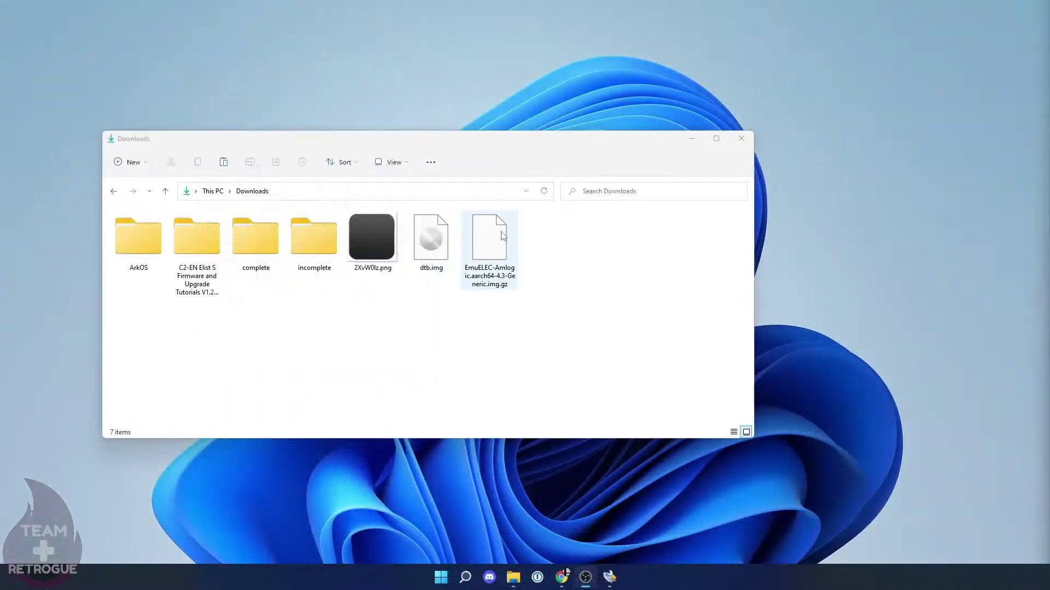
pyautogui.rightClick(503, 239)
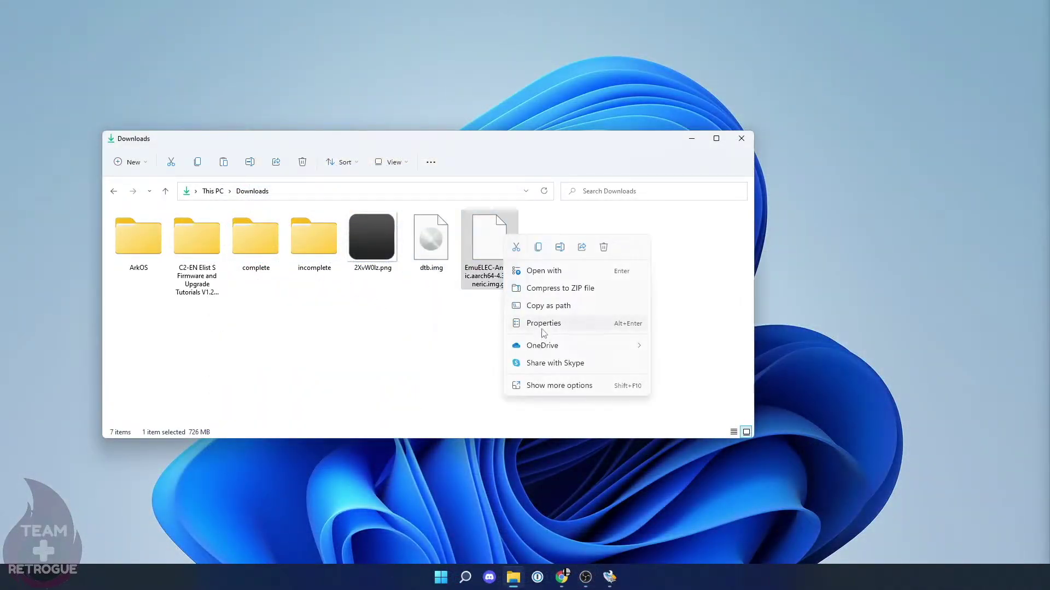
pyautogui.click(544, 387)
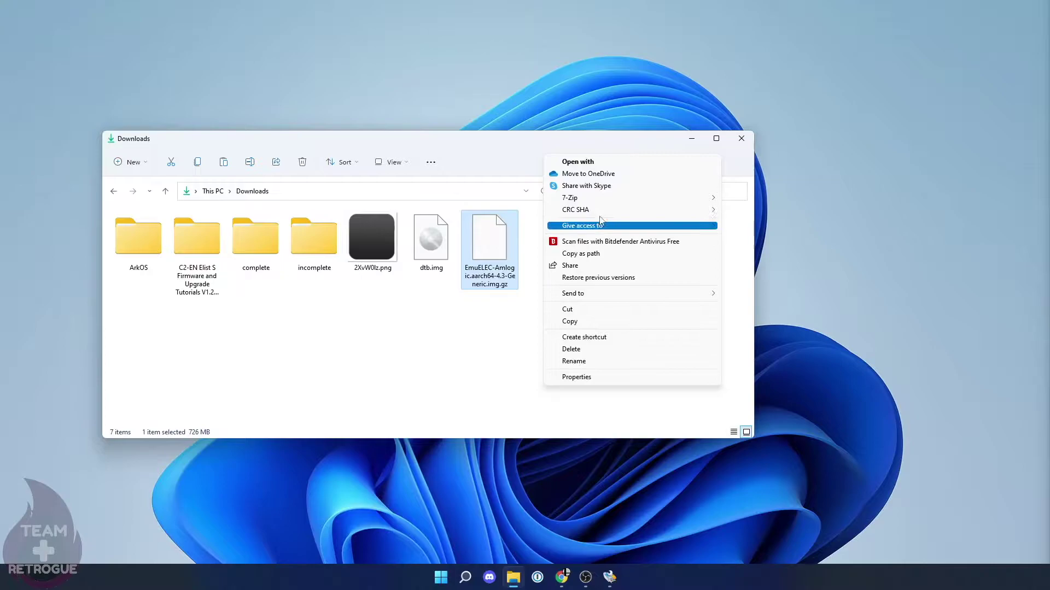
pyautogui.moveTo(598, 207)
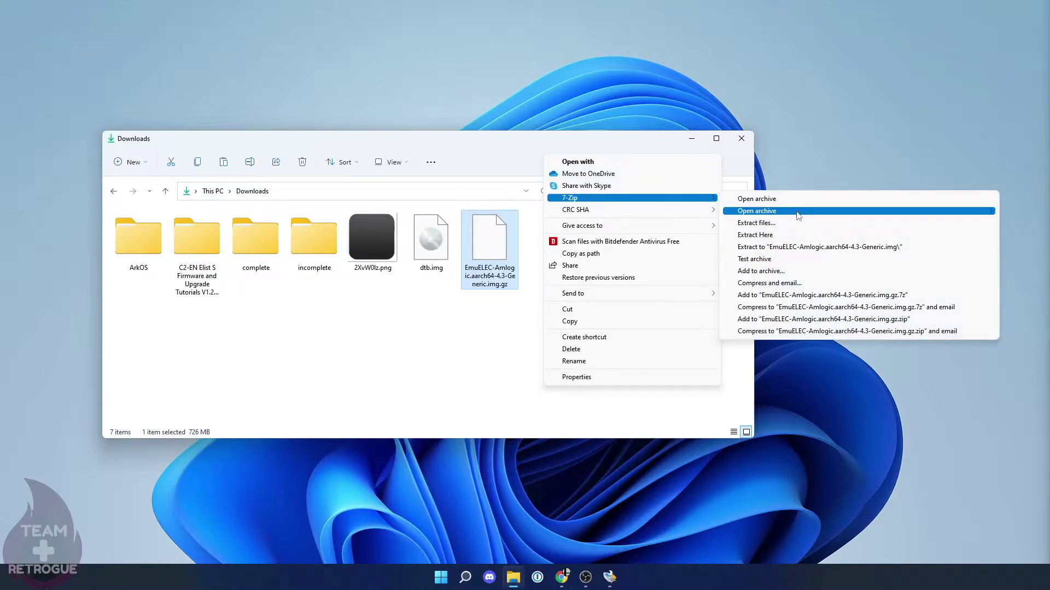
pyautogui.click(796, 238)
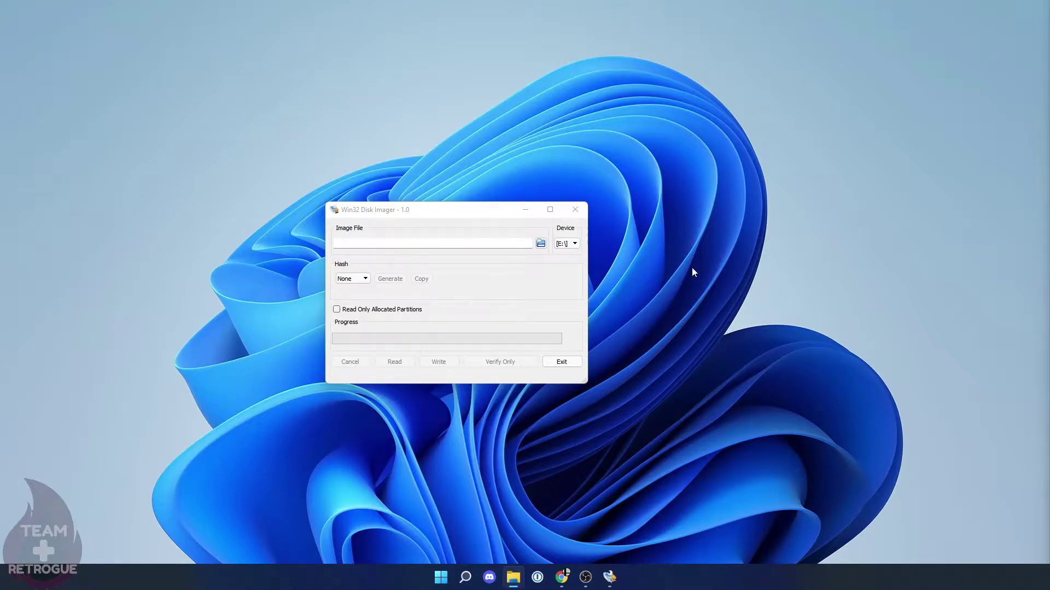
# Step: In Win32 Disk Imager, write EmuELEC-Amlogic.aarch64-4.3-Generic.img from Downloads to device J:\ and accept the overwrite
pyautogui.click(581, 246)
pyautogui.click(570, 272)
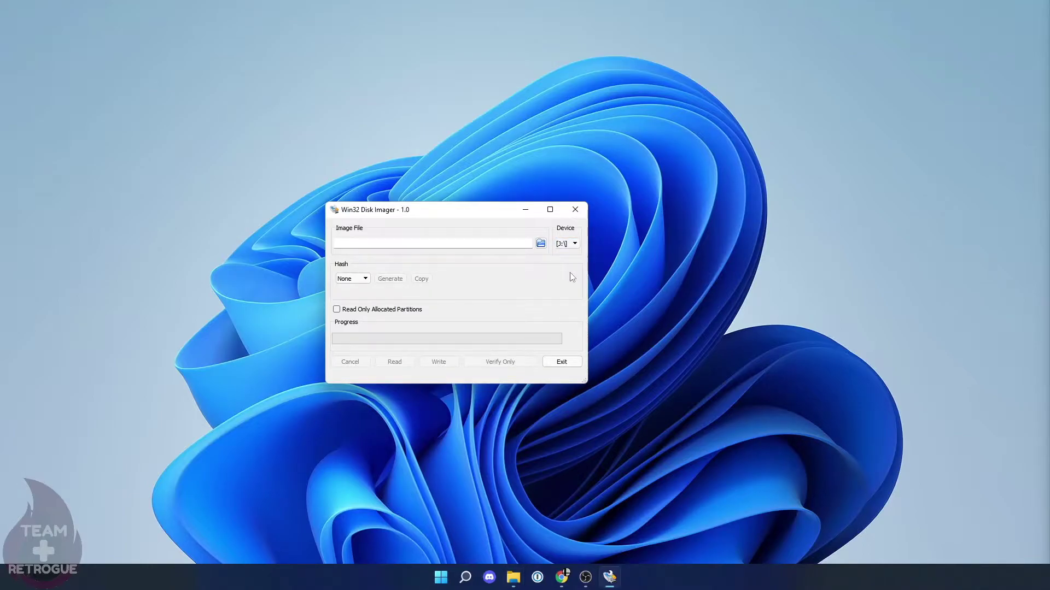
pyautogui.click(540, 244)
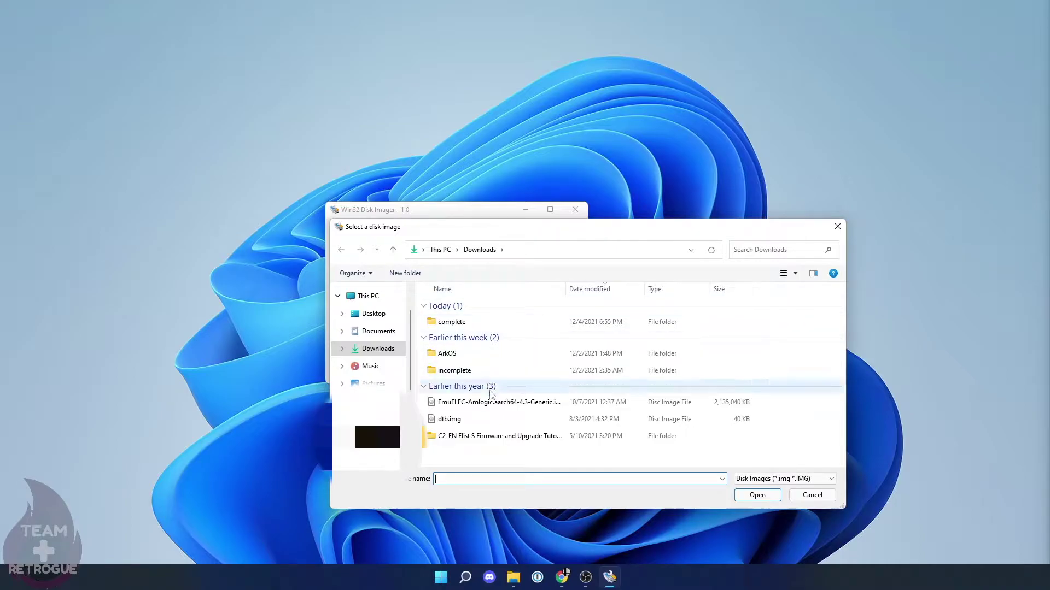
pyautogui.click(483, 405)
pyautogui.click(744, 497)
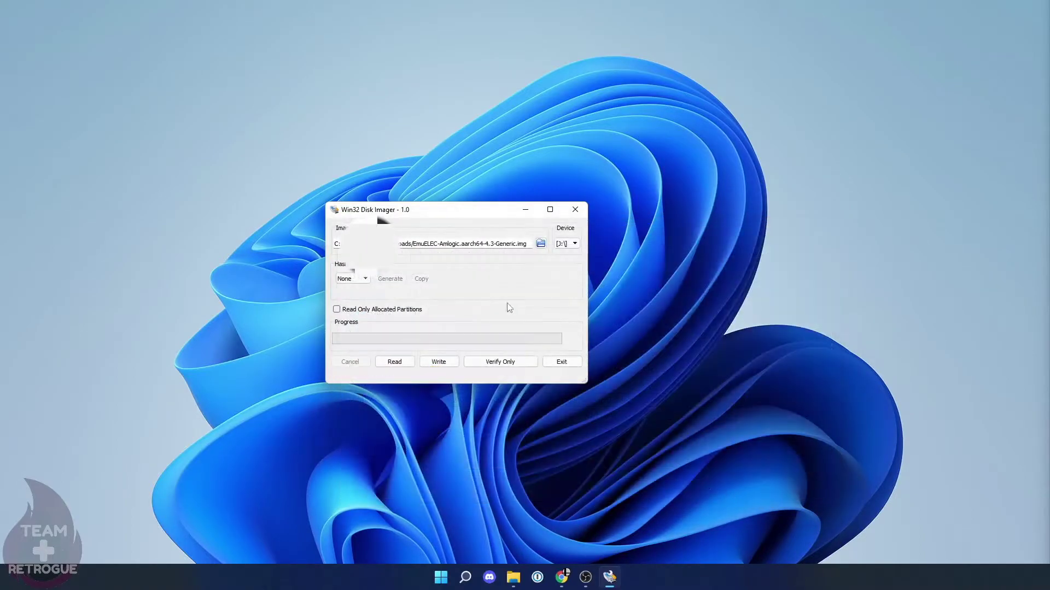
pyautogui.click(437, 363)
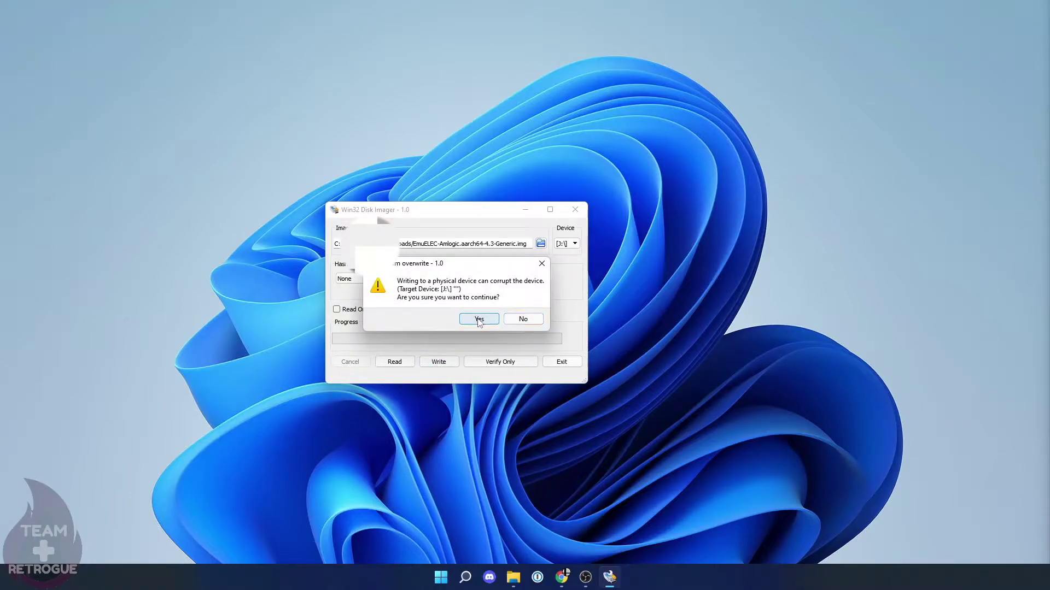
pyautogui.click(479, 321)
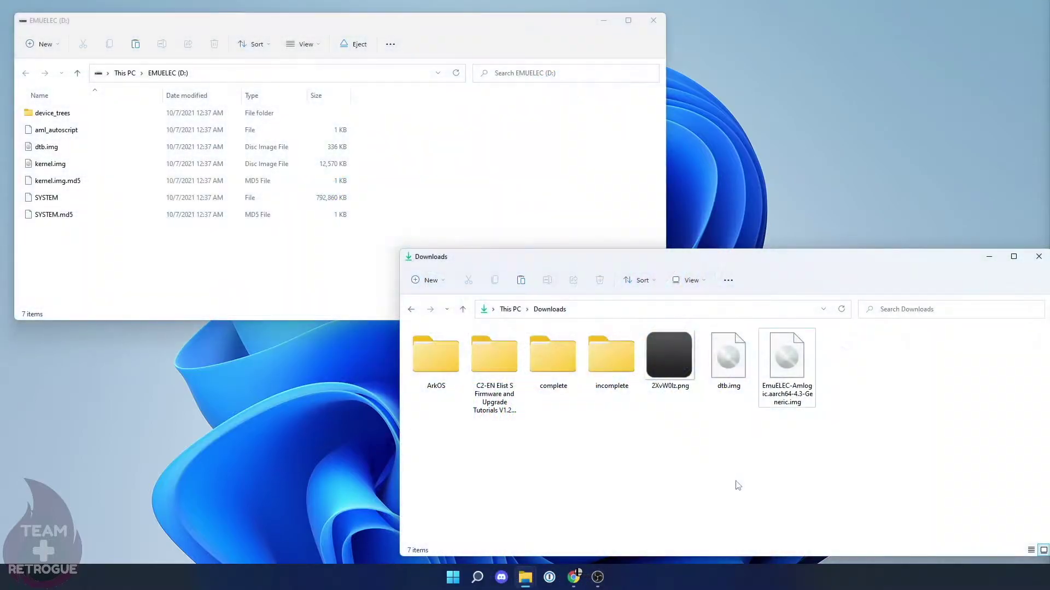
# Step: Copy the backed-up dtb.img from Downloads to the EMUELEC (D:) drive, replacing the existing file
pyautogui.click(745, 353)
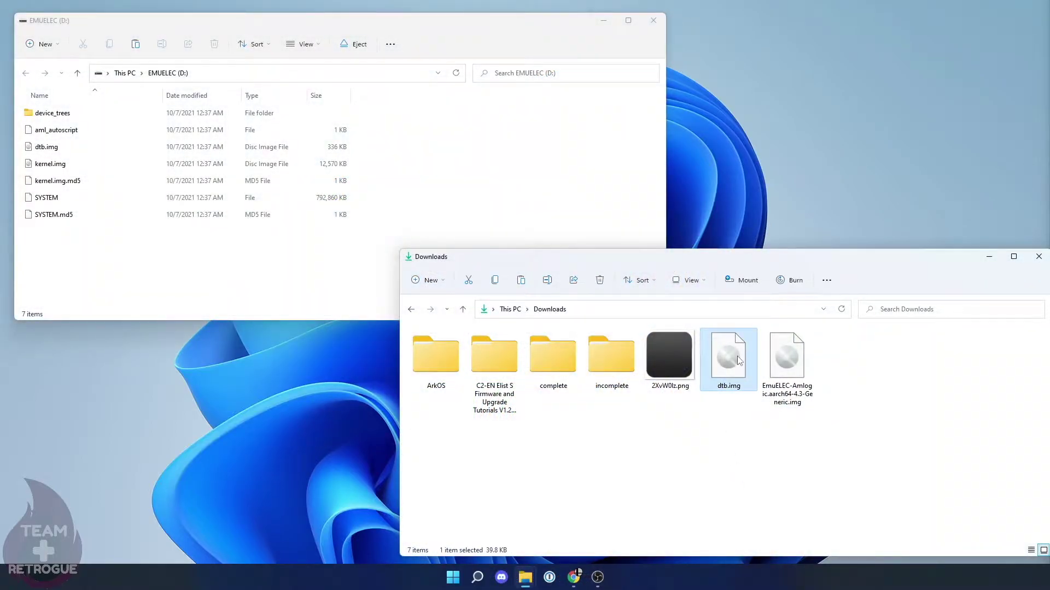
pyautogui.rightClick(738, 357)
pyautogui.click(776, 375)
pyautogui.click(555, 182)
pyautogui.rightClick(520, 159)
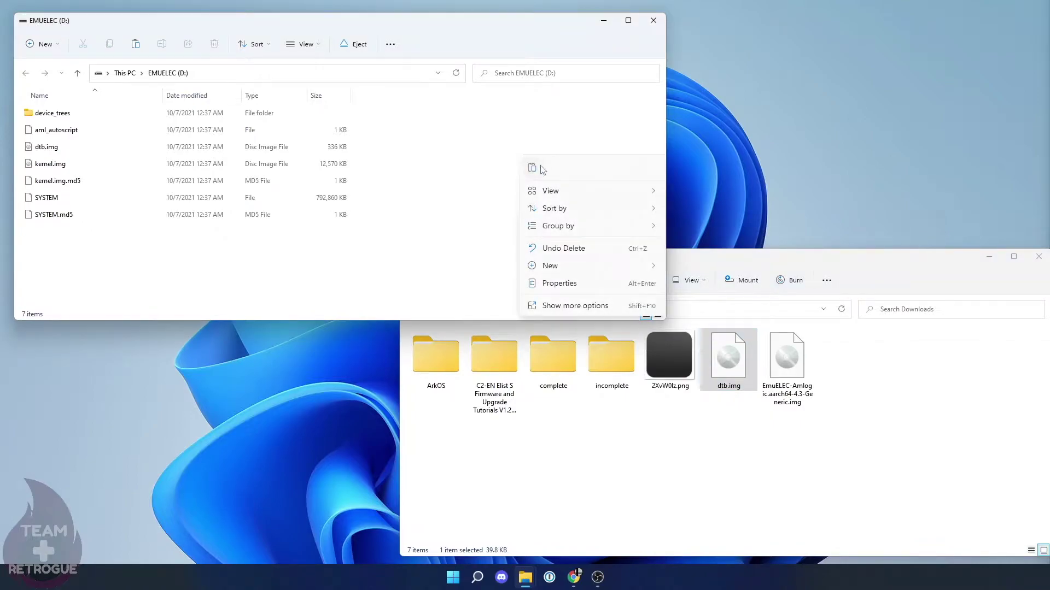
pyautogui.click(533, 168)
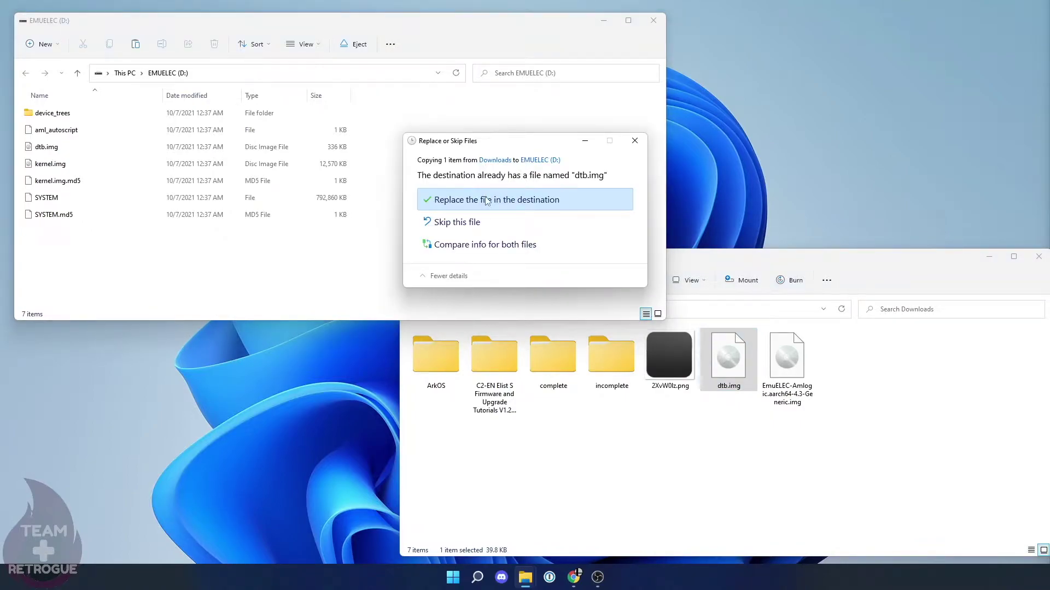
pyautogui.click(486, 202)
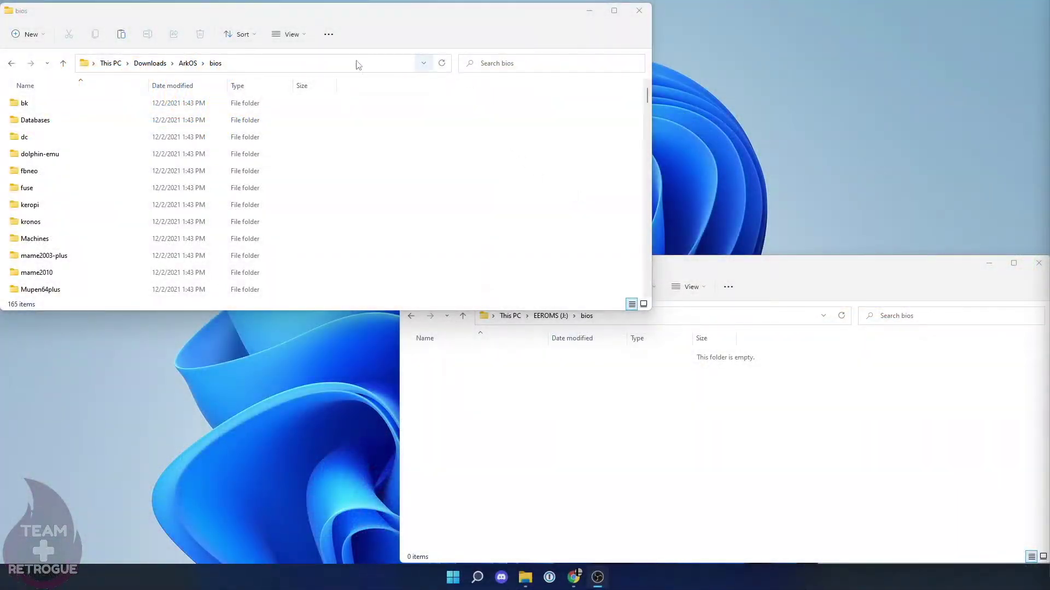
# Step: Copy everything in the ArkOS bios folder into the bios folder on EEROMS (J:)
pyautogui.click(328, 34)
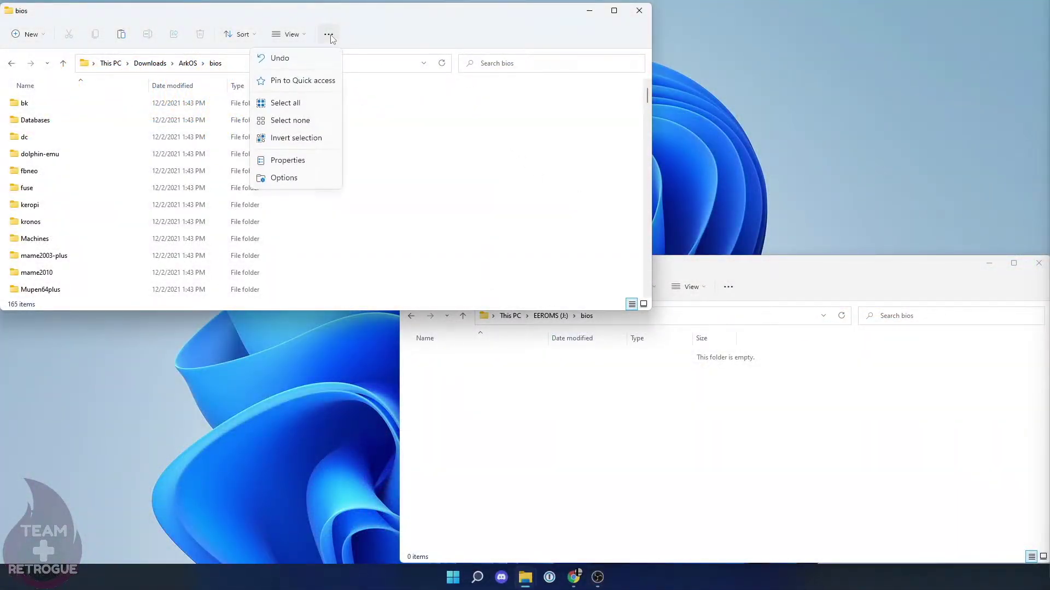
pyautogui.click(284, 103)
pyautogui.moveTo(76, 121); pyautogui.dragTo(717, 438)
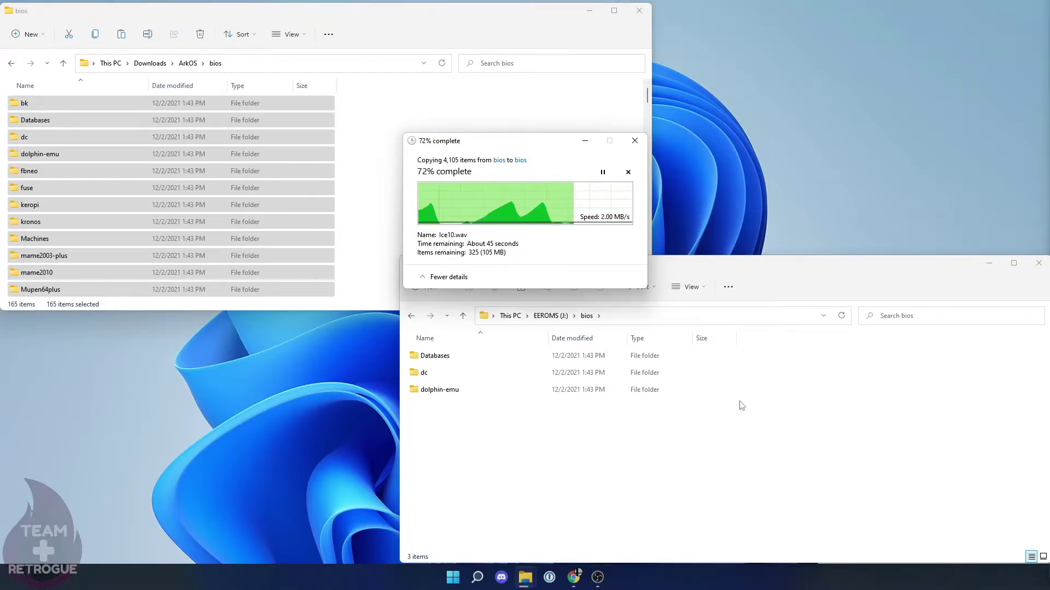
# Step: Open the ArkOS nes folder in one window and the nes folder on EEROMS (J:) in the other
pyautogui.click(188, 63)
pyautogui.scroll(-9, 189, 201)
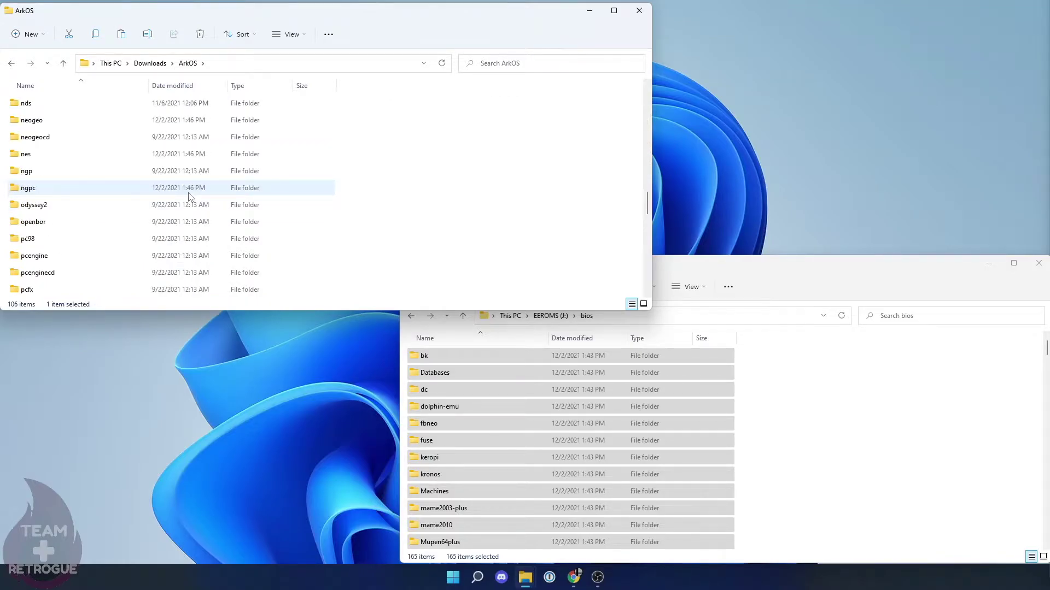
pyautogui.doubleClick(65, 157)
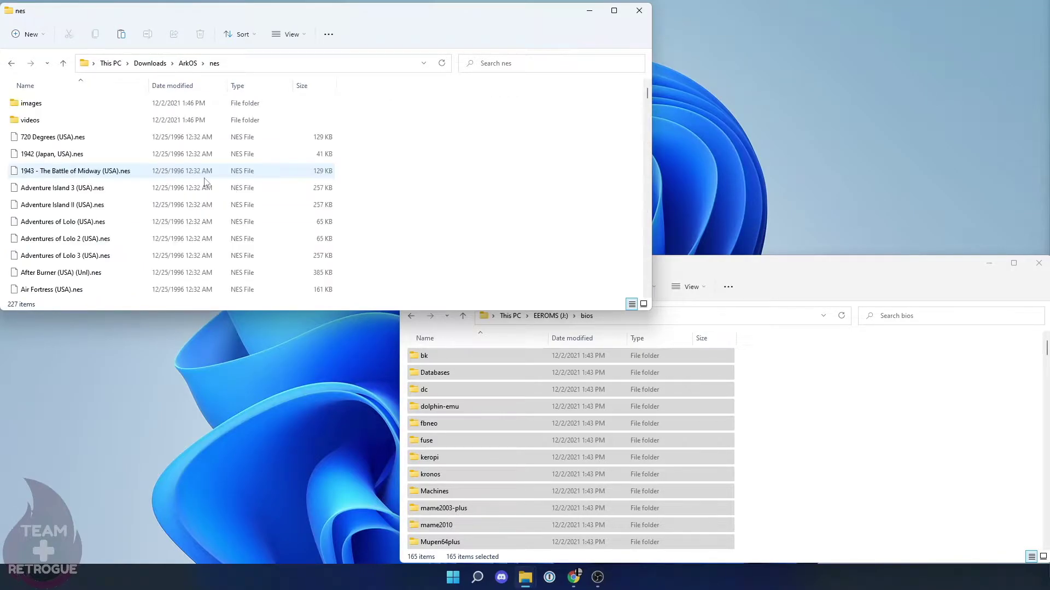
pyautogui.click(914, 471)
pyautogui.click(550, 315)
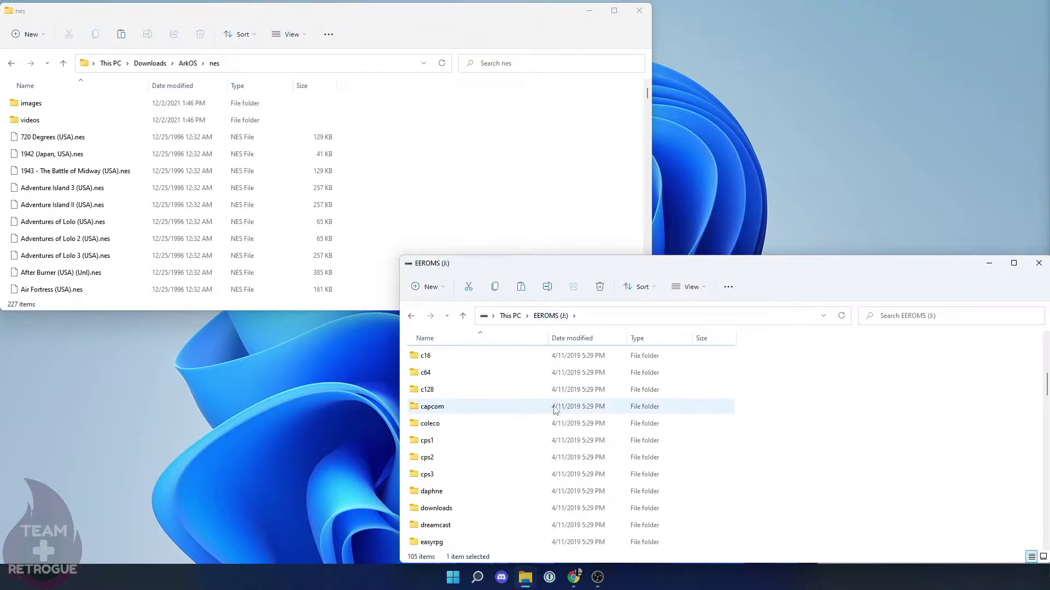
pyautogui.scroll(-10, 500, 470)
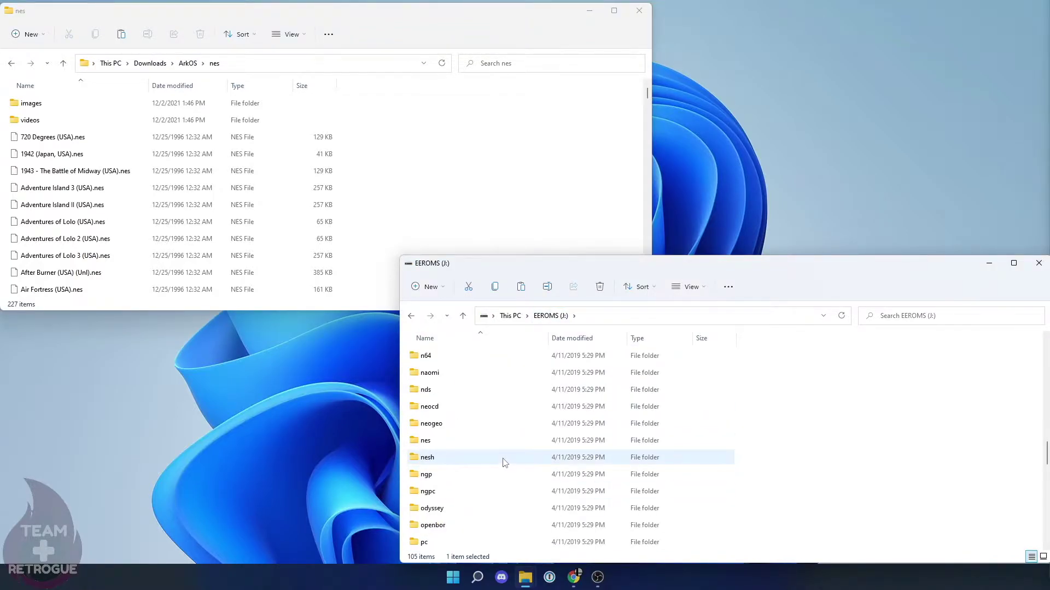
pyautogui.doubleClick(467, 440)
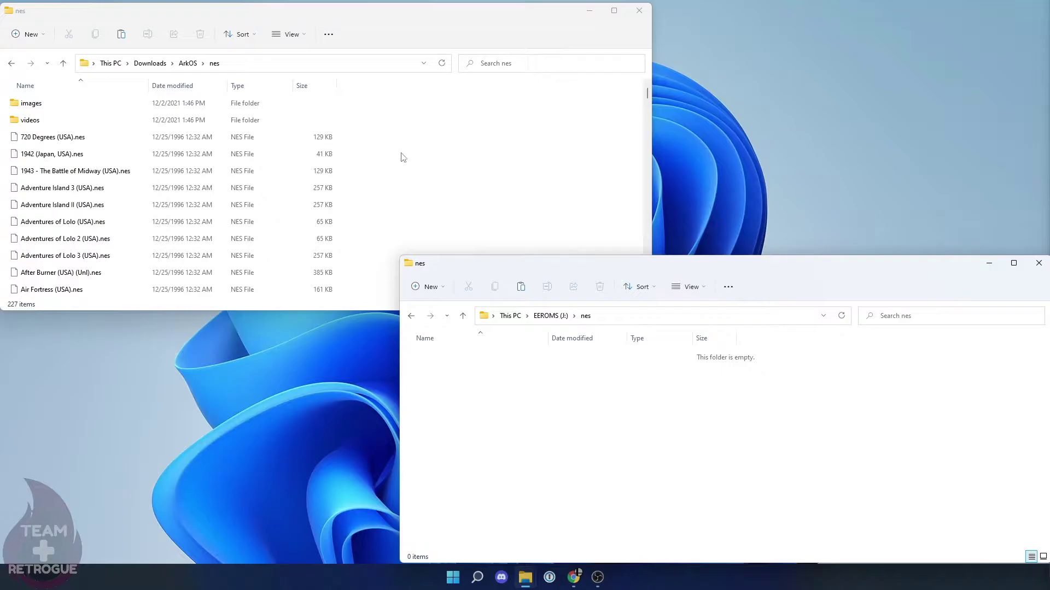
# Step: Copy the NES game files from the ArkOS nes folder to nes on EEROMS (J:), leaving out images, videos, gamelist.xml and gamelist.xml.old
pyautogui.click(408, 174)
pyautogui.moveTo(366, 136); pyautogui.dragTo(247, 442)
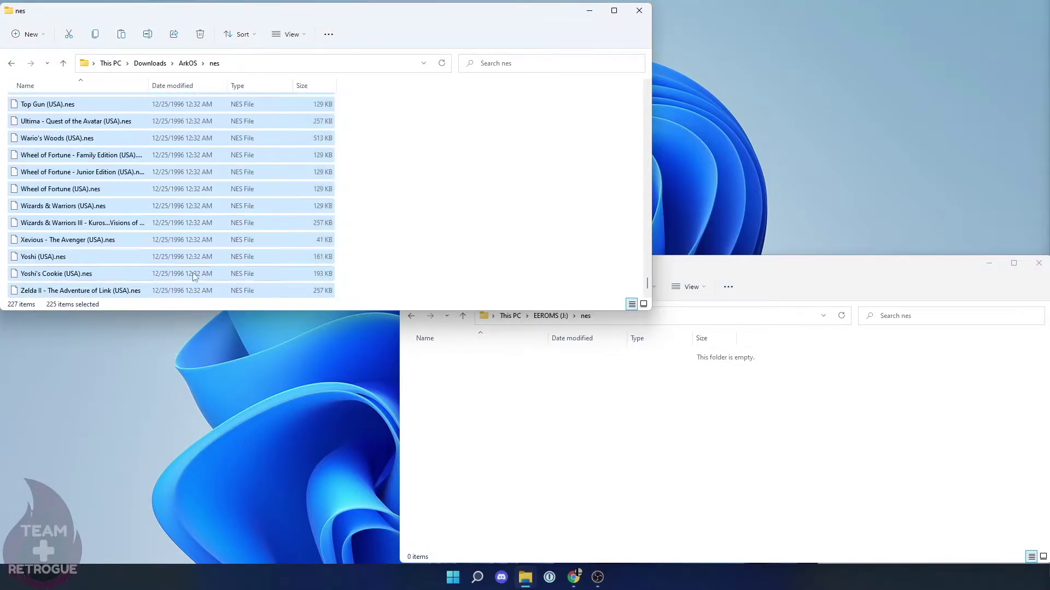
pyautogui.scroll(20, 195, 272)
pyautogui.scroll(15, 201, 257)
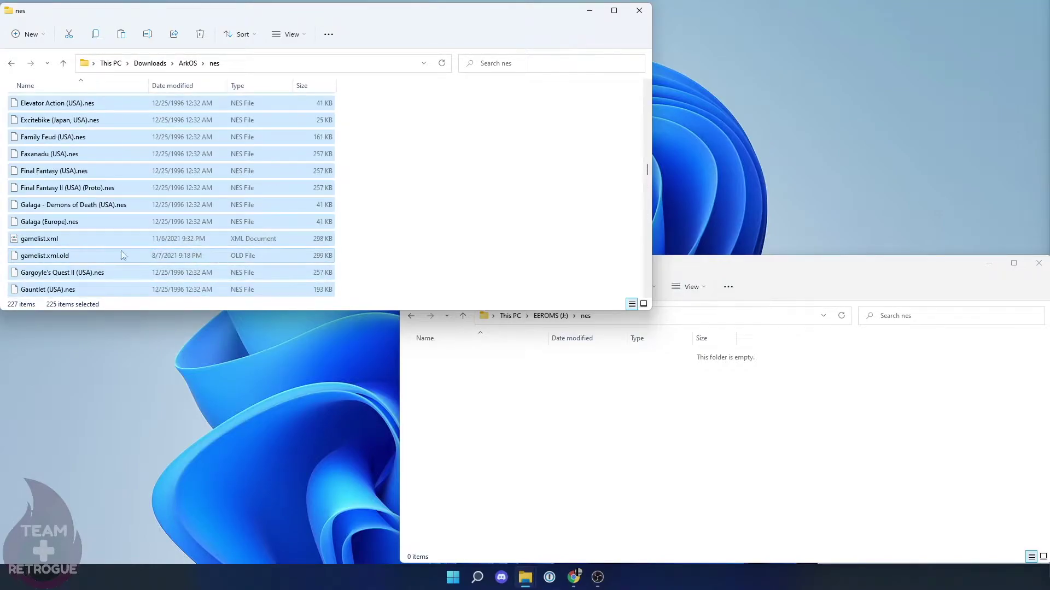
pyautogui.keyDown('ctrl'); pyautogui.click(71, 242); pyautogui.keyUp('ctrl')
pyautogui.keyDown('ctrl'); pyautogui.click(70, 253); pyautogui.keyUp('ctrl')
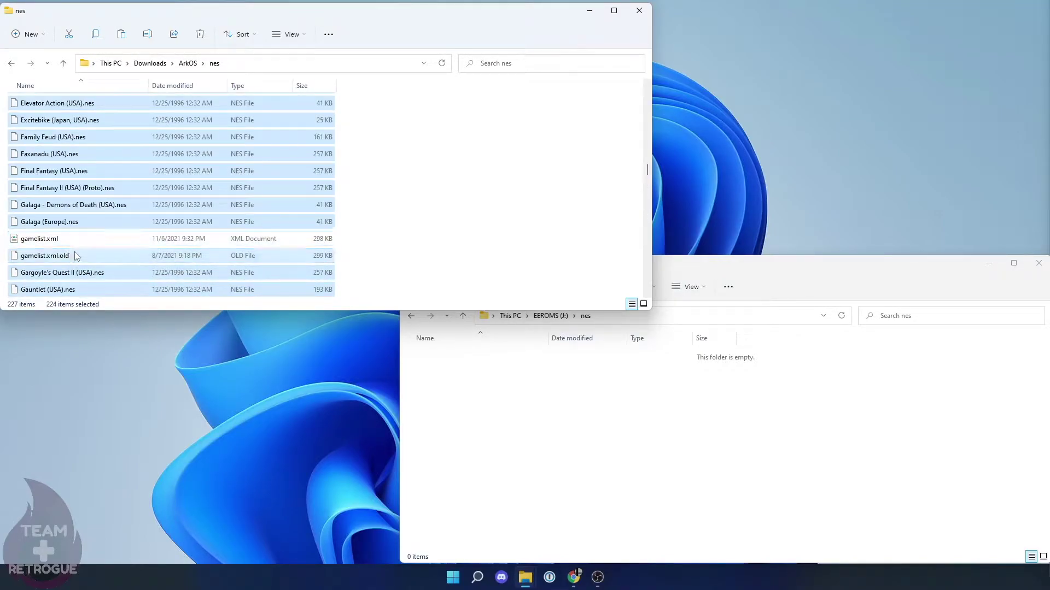
pyautogui.moveTo(103, 221); pyautogui.dragTo(717, 433)
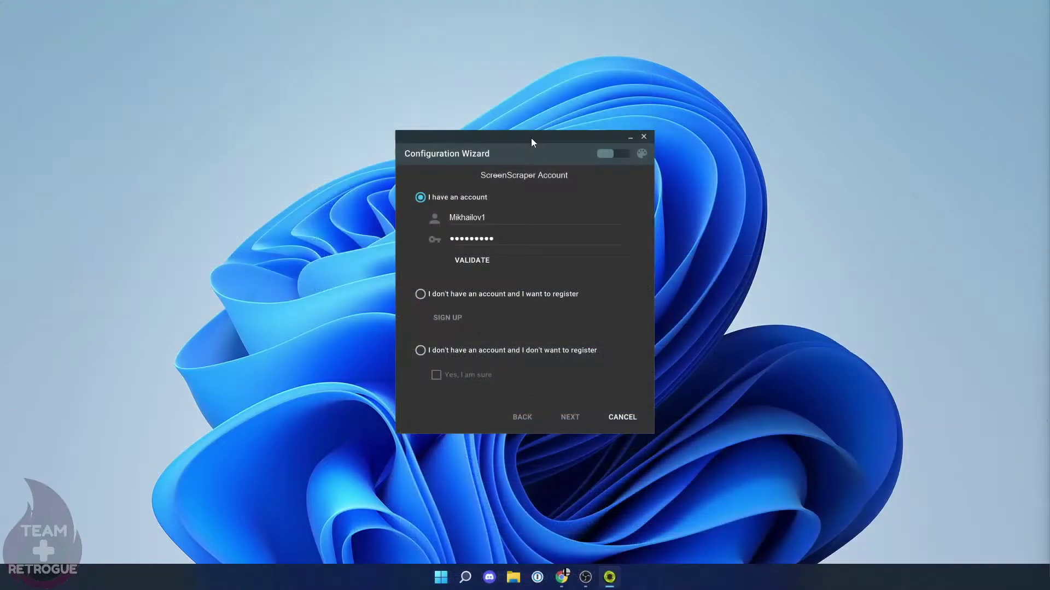
# Step: Switch to the Skraper configuration wizard, validate the existing ScreenScraper account and continue to the front-end selection
pyautogui.moveTo(531, 138); pyautogui.dragTo(486, 135)
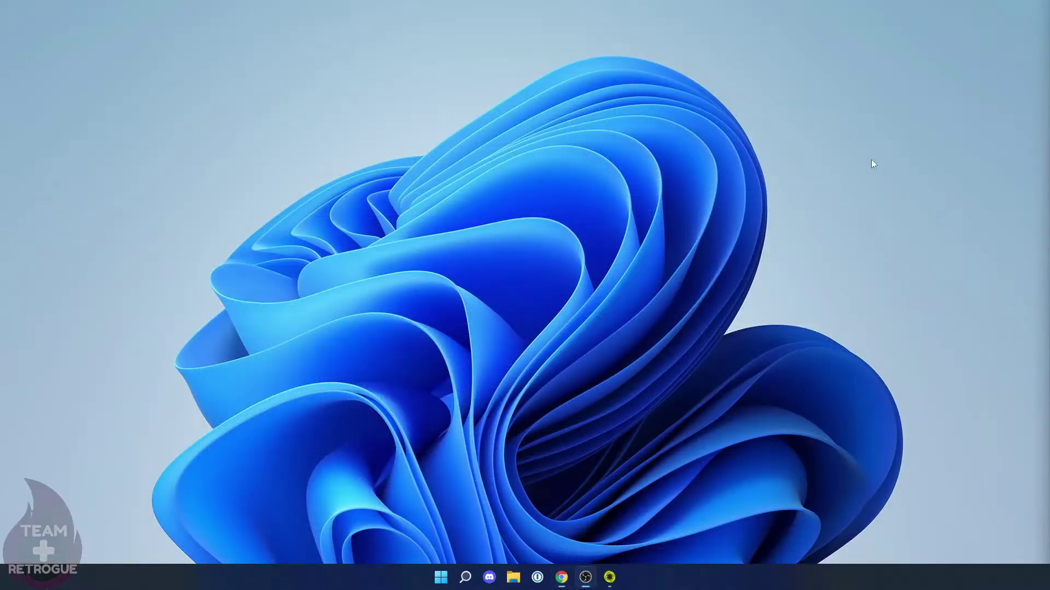
pyautogui.click(604, 579)
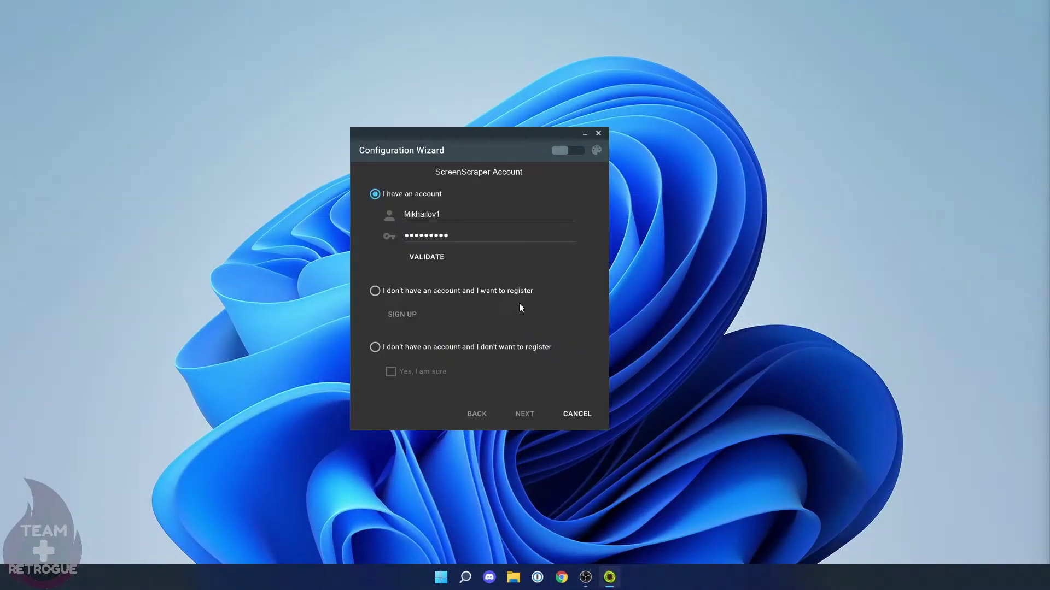
pyautogui.click(423, 257)
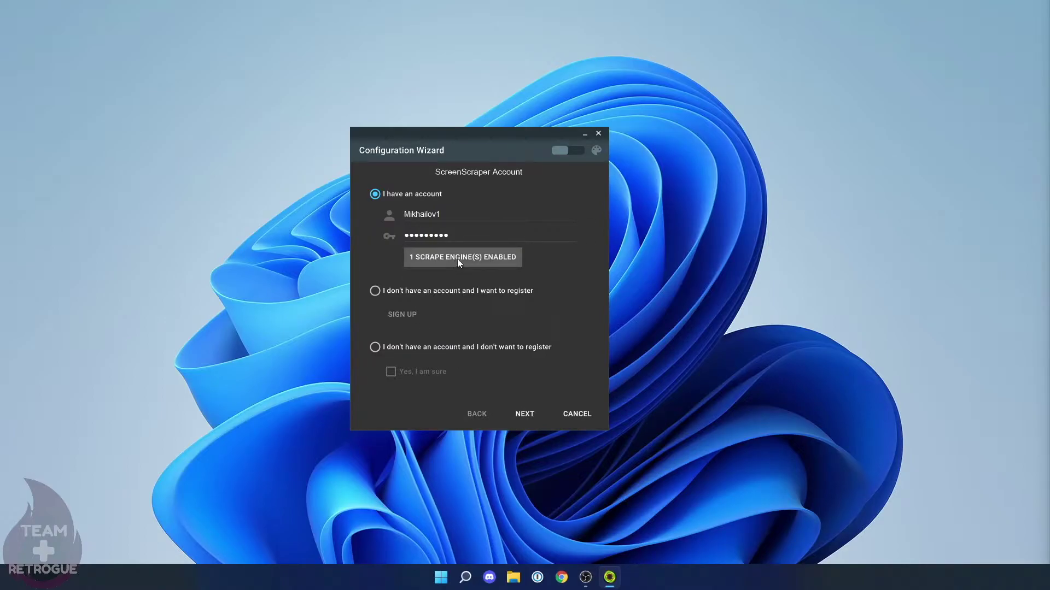
pyautogui.click(524, 414)
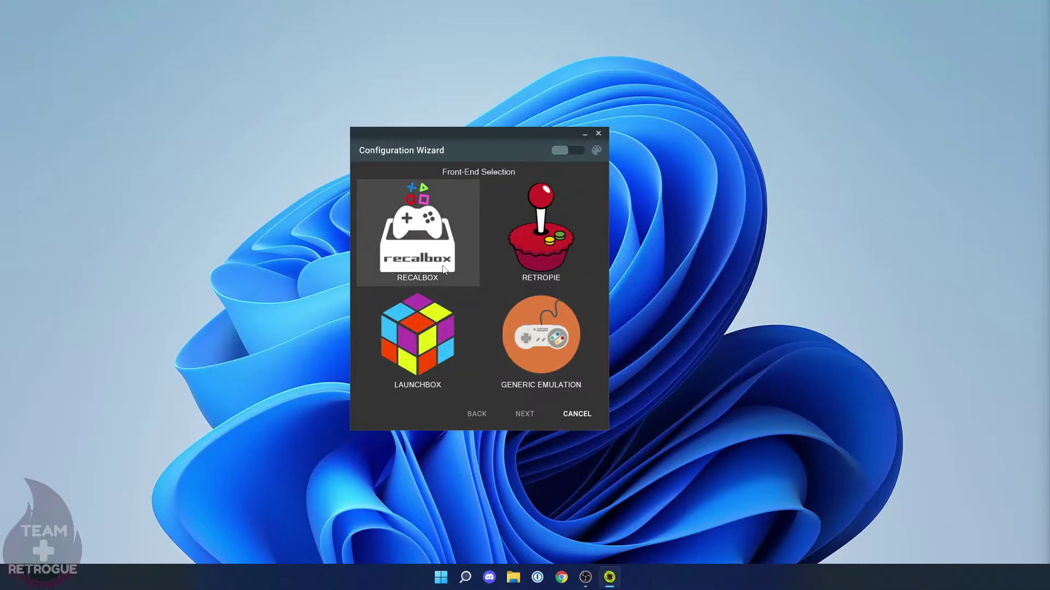
# Step: Choose Recalbox as the front-end and set the rom path to the EEROMS (J:) drive
pyautogui.click(444, 269)
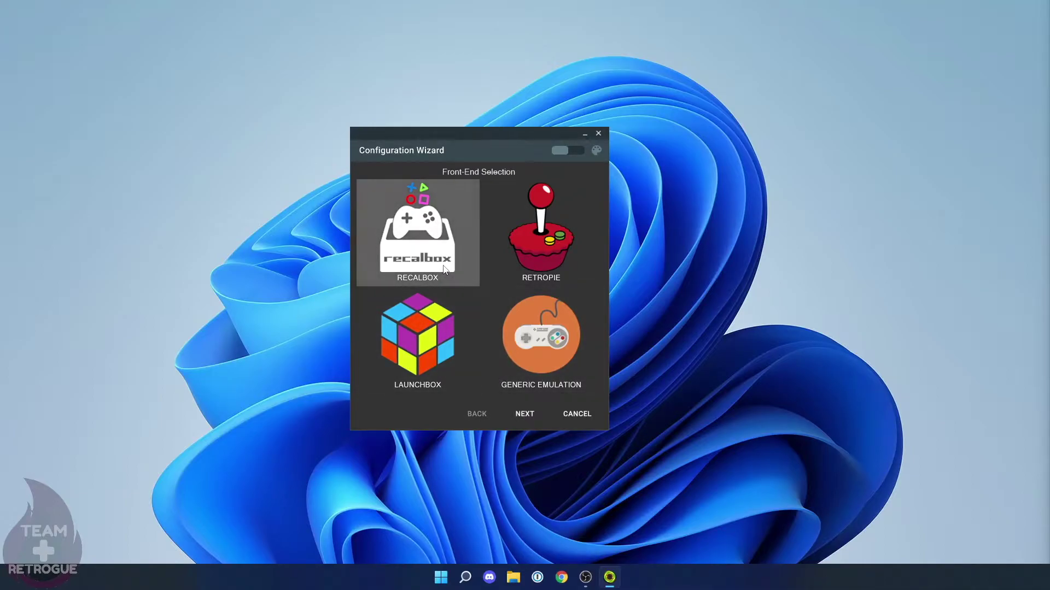
pyautogui.click(533, 418)
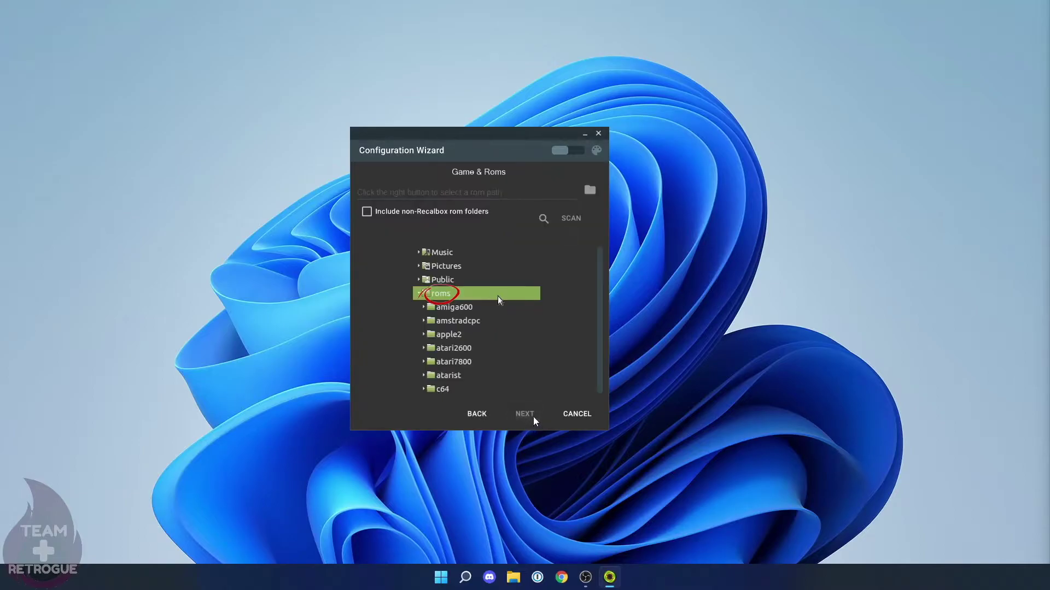
pyautogui.click(589, 189)
pyautogui.click(495, 303)
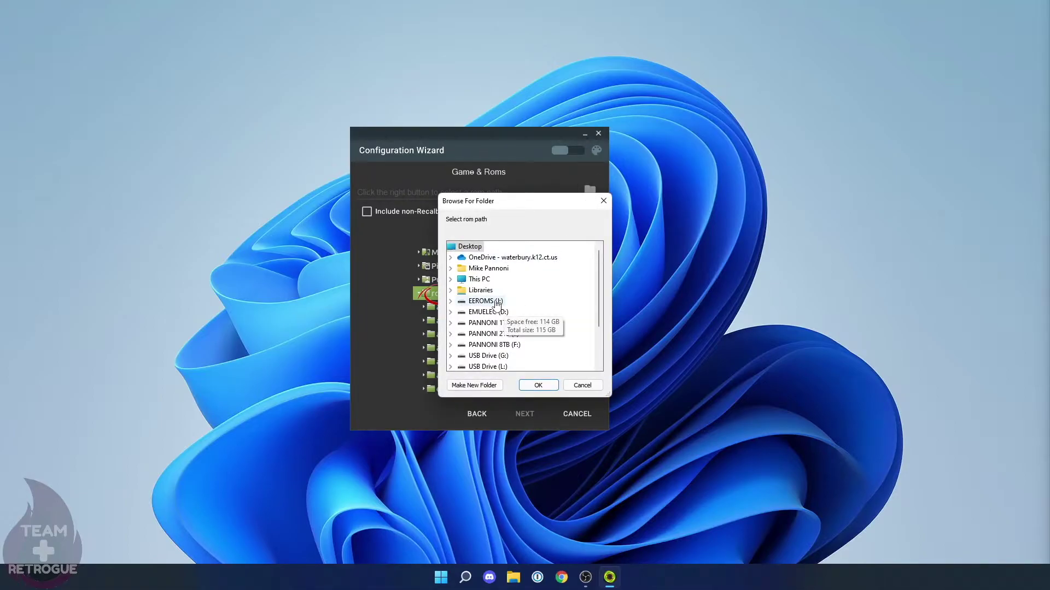
pyautogui.click(530, 386)
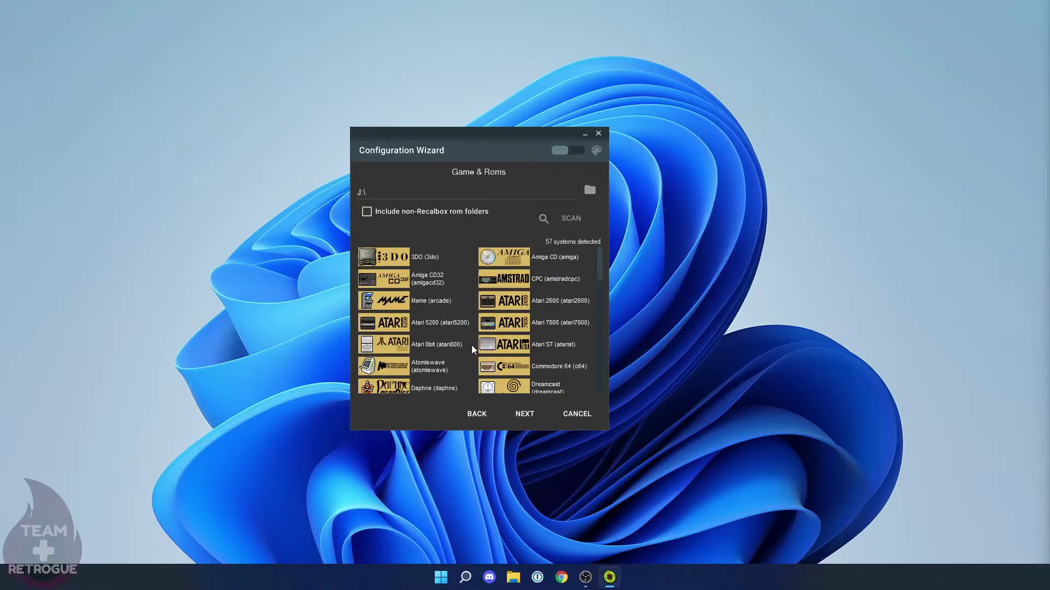
# Step: Include non-Recalbox rom folders in the detected systems and complete the wizard with the default Recalbox media
pyautogui.moveTo(599, 263); pyautogui.dragTo(597, 288)
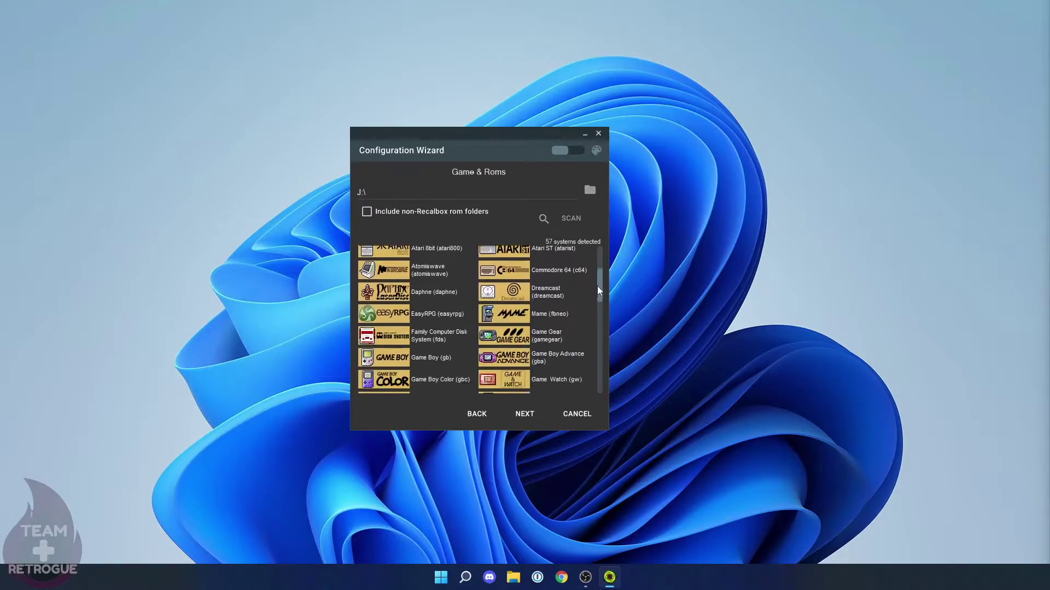
pyautogui.click(367, 212)
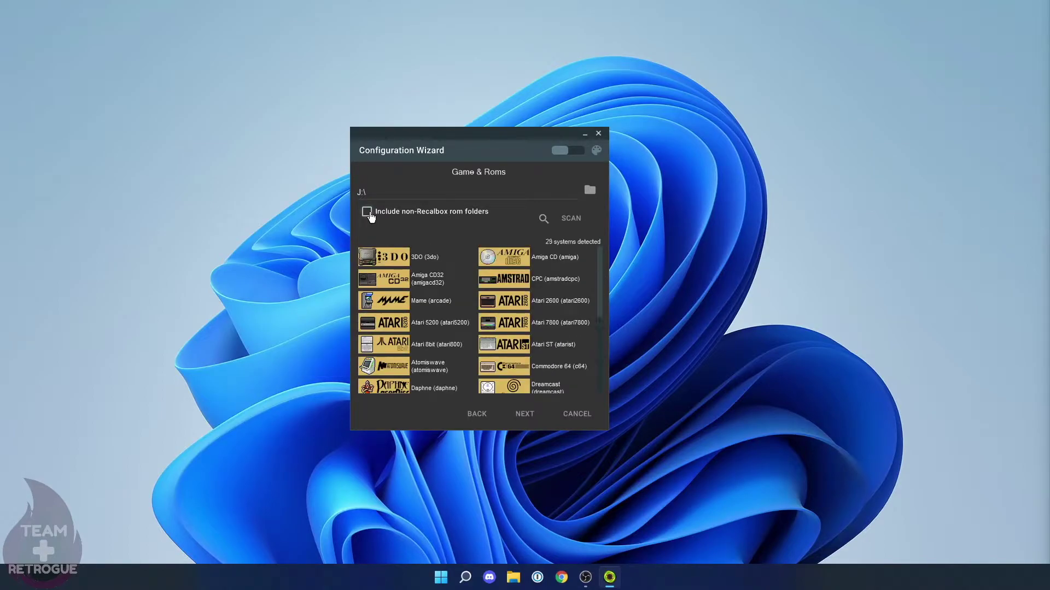
pyautogui.click(367, 213)
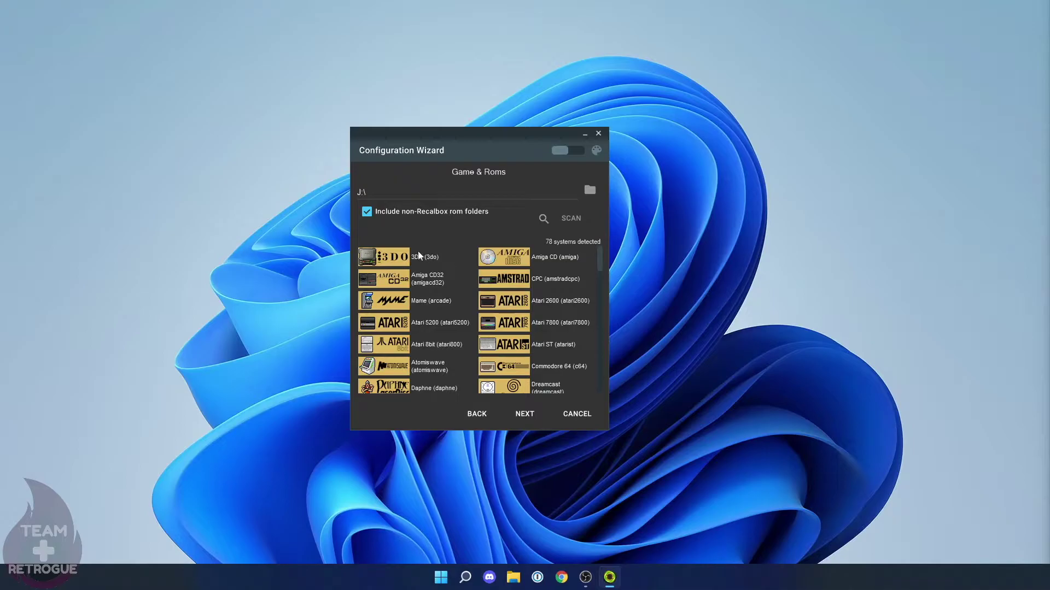
pyautogui.moveTo(599, 262); pyautogui.dragTo(612, 403)
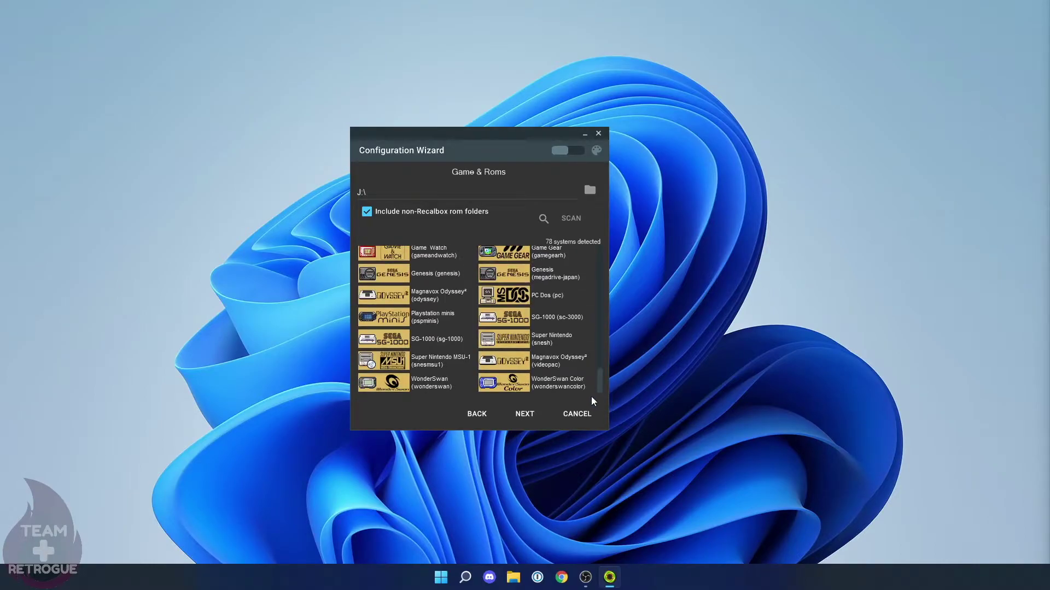
pyautogui.click(525, 414)
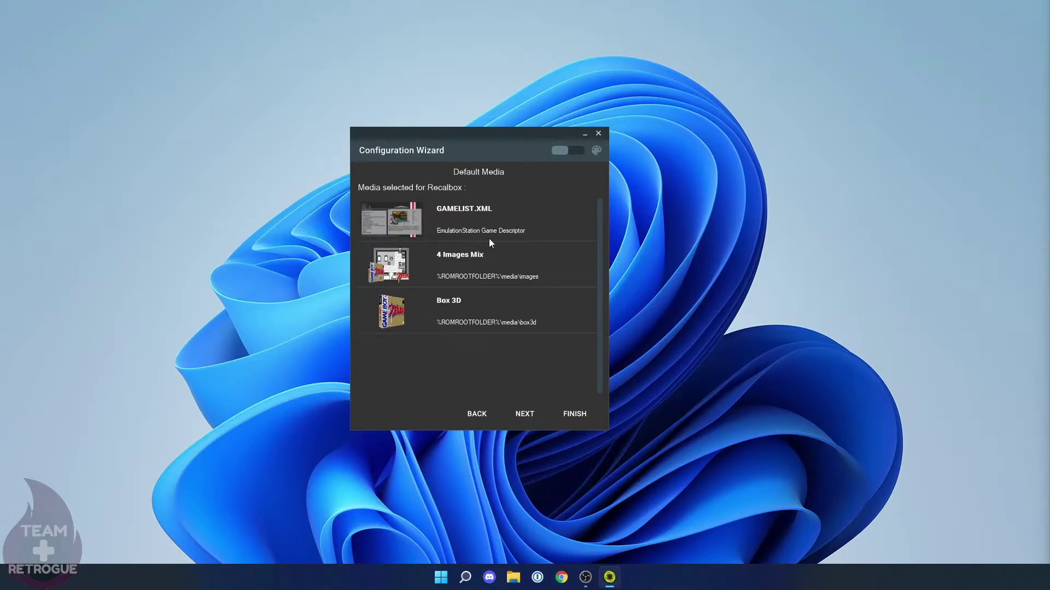
pyautogui.click(530, 415)
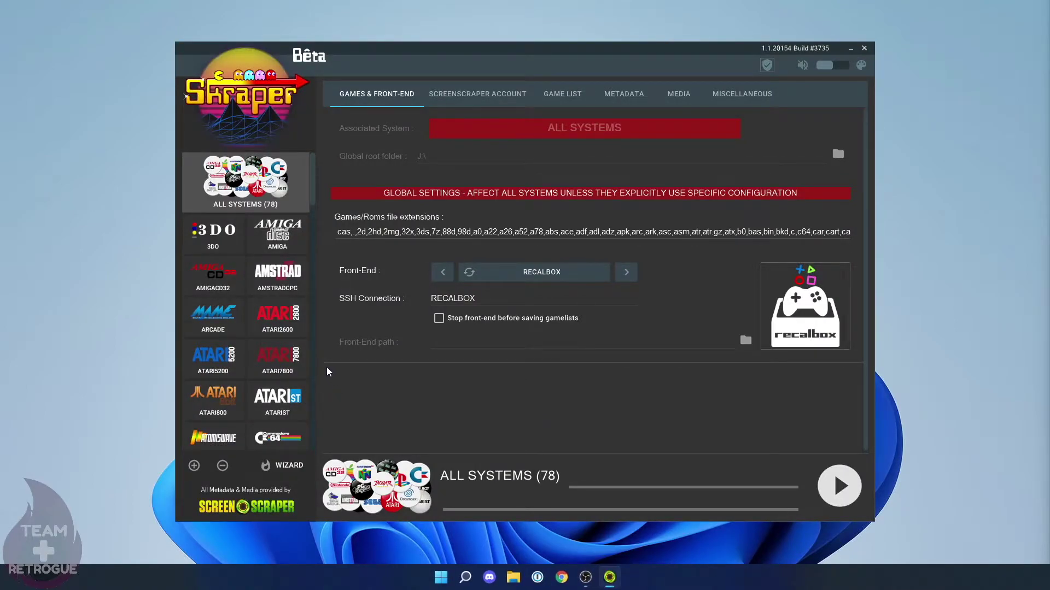
# Step: For the NES system, enable a specific game list configuration and set it to No Backup, Create New or Overwrite Existing
pyautogui.scroll(-10, 284, 326)
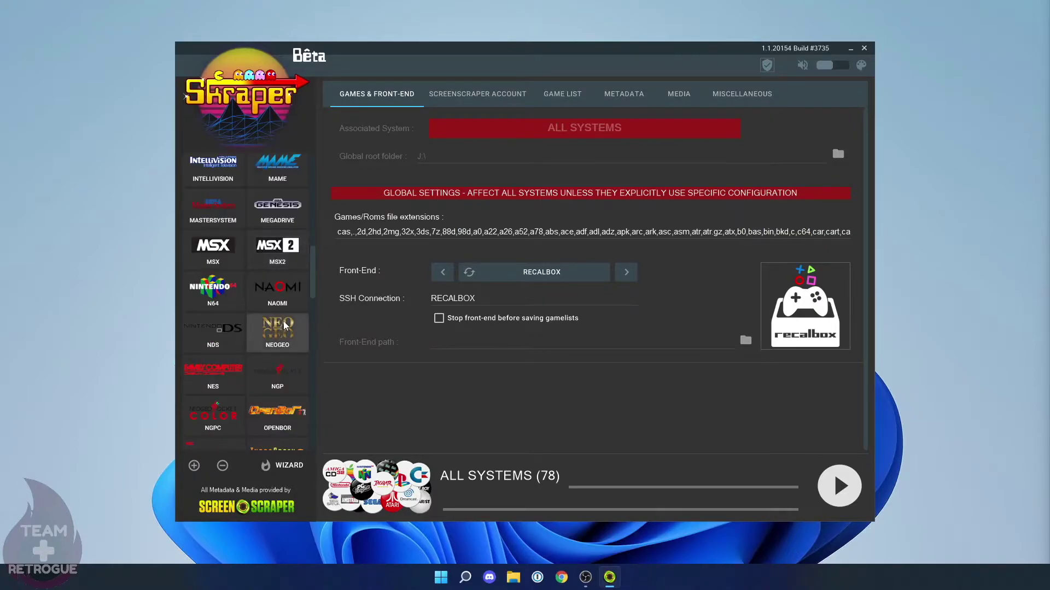
pyautogui.scroll(-1, 283, 326)
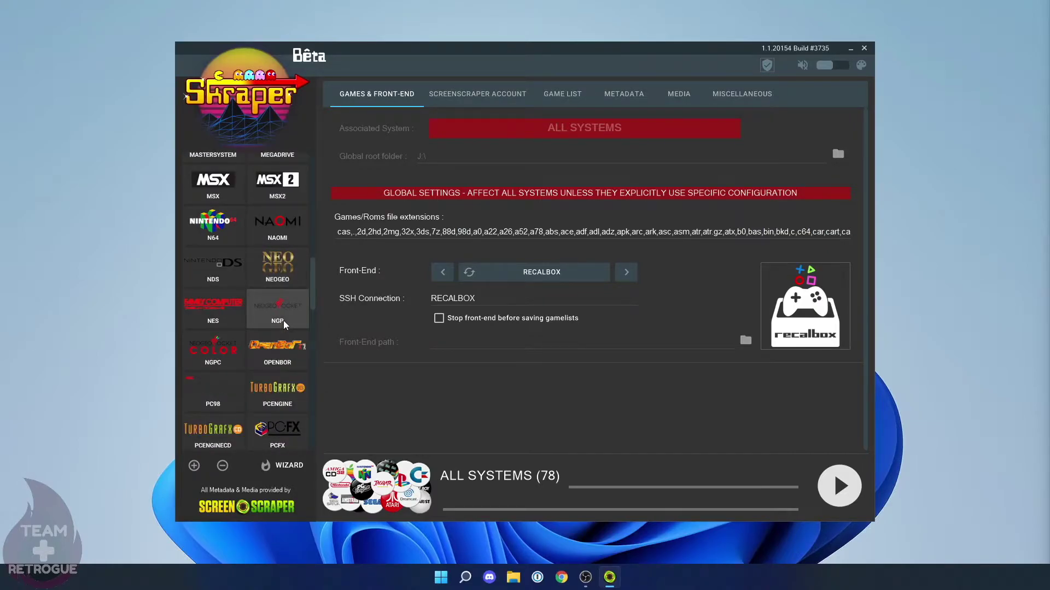
pyautogui.click(217, 256)
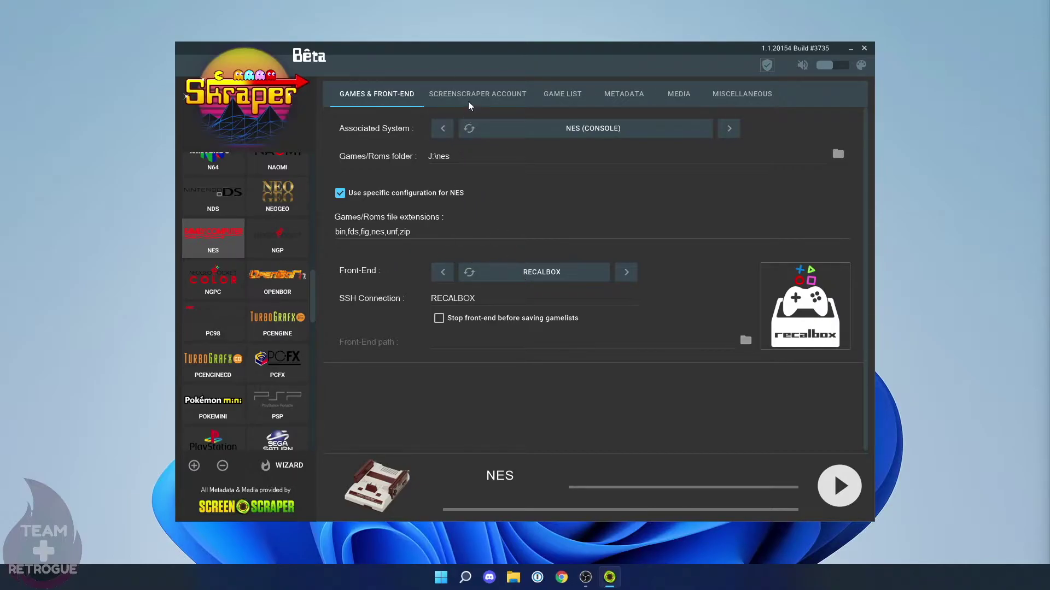
pyautogui.click(551, 98)
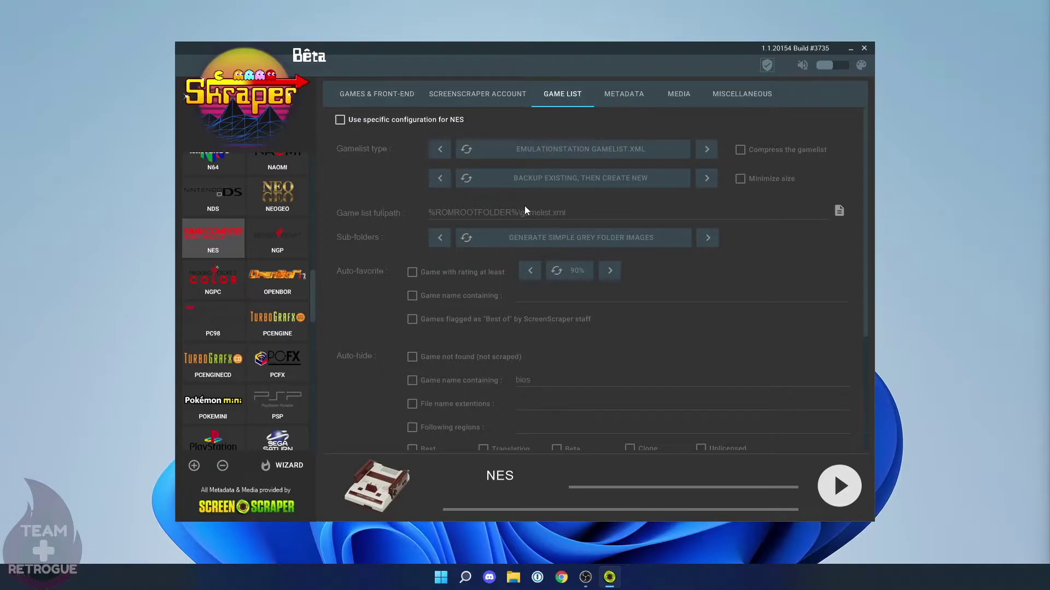
pyautogui.click(340, 120)
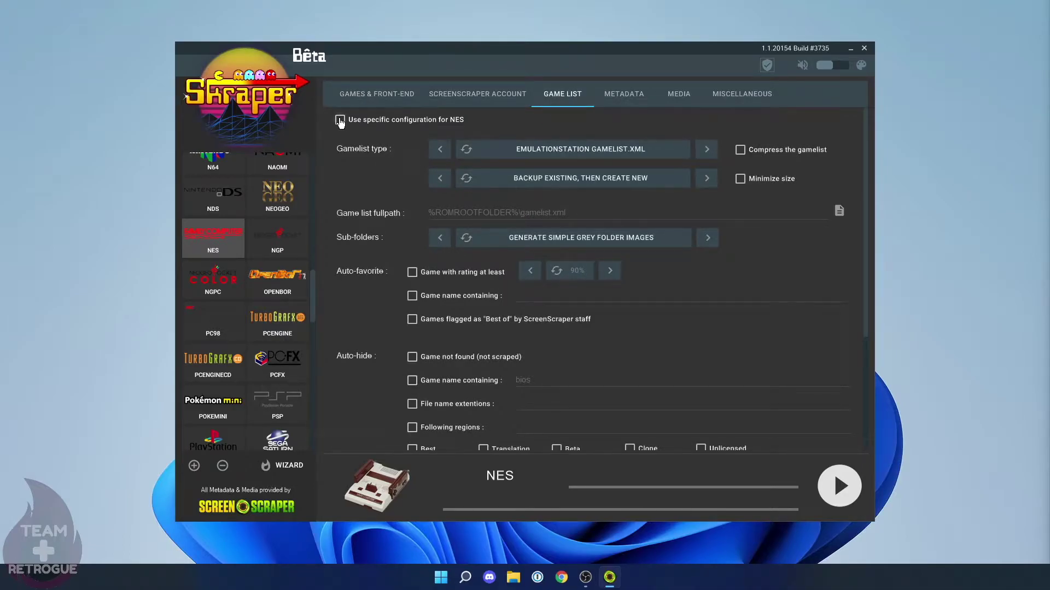
pyautogui.click(704, 181)
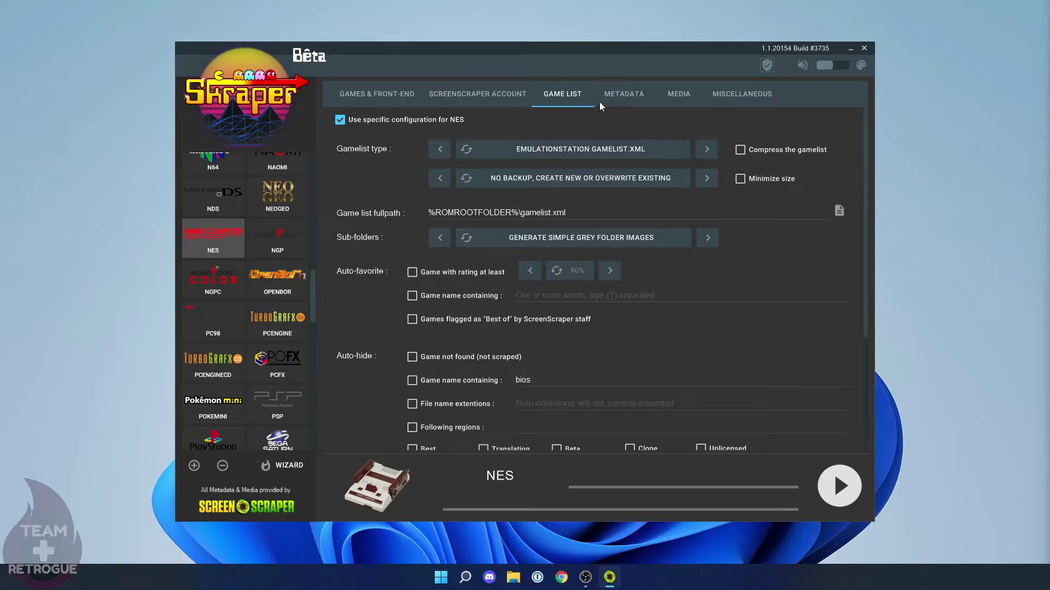
# Step: Enable a specific media configuration for NES and remove Box 3D from the fetched media list
pyautogui.click(619, 96)
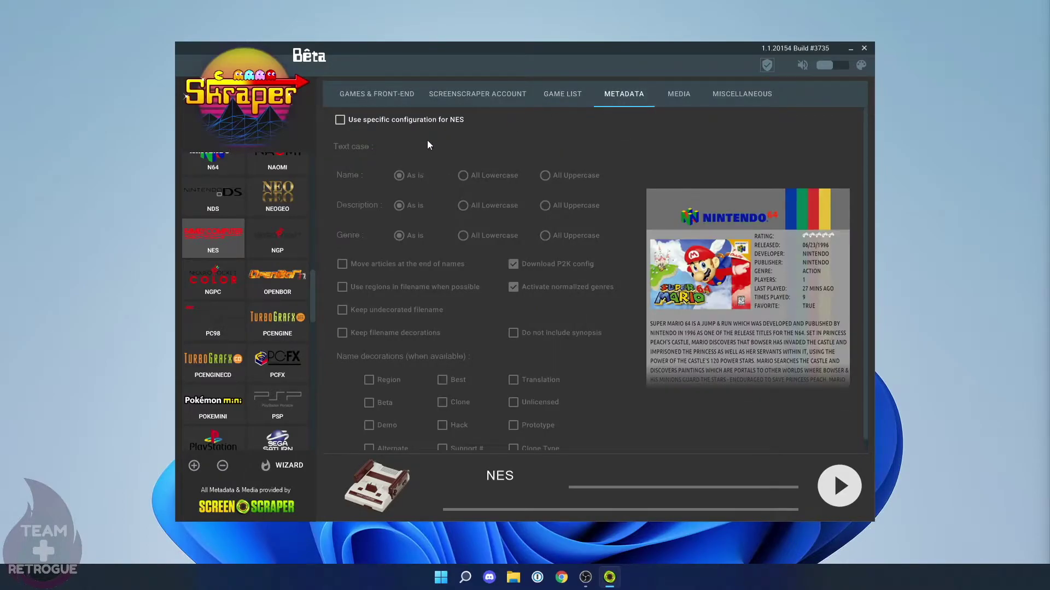
pyautogui.click(677, 96)
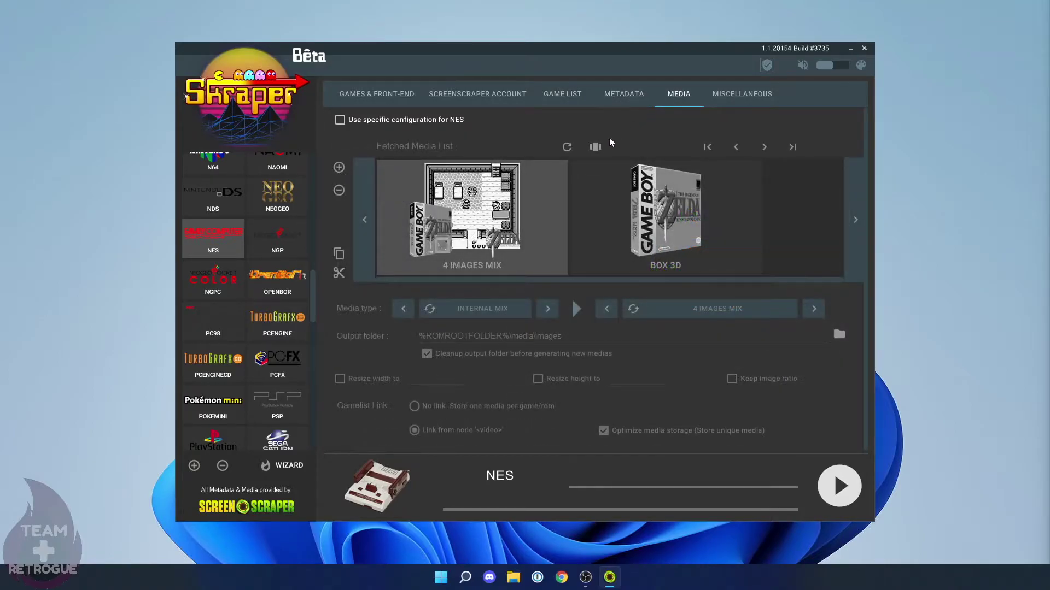
pyautogui.click(341, 120)
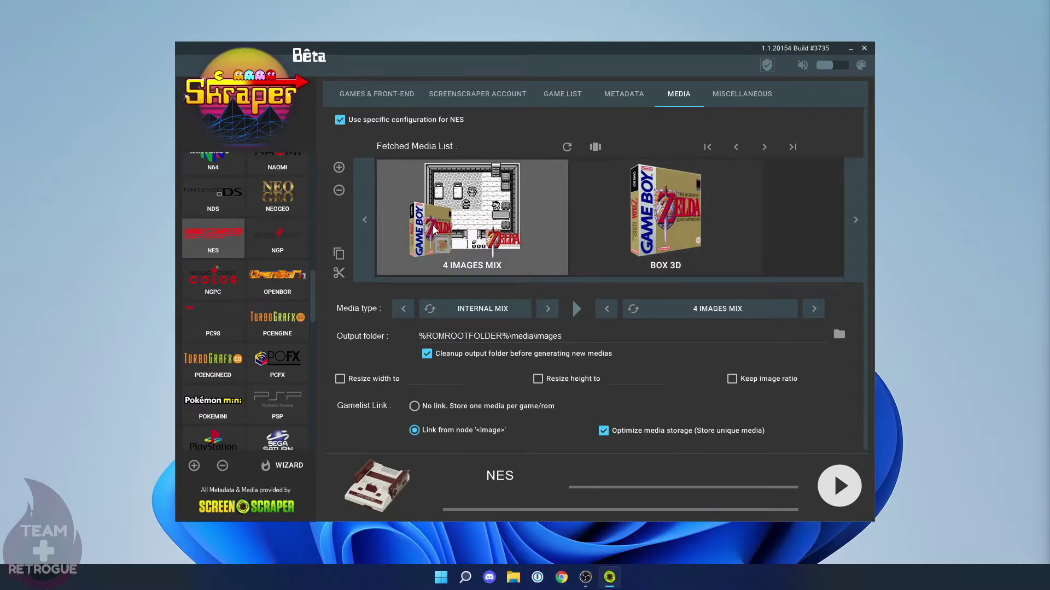
pyautogui.click(644, 231)
pyautogui.click(339, 191)
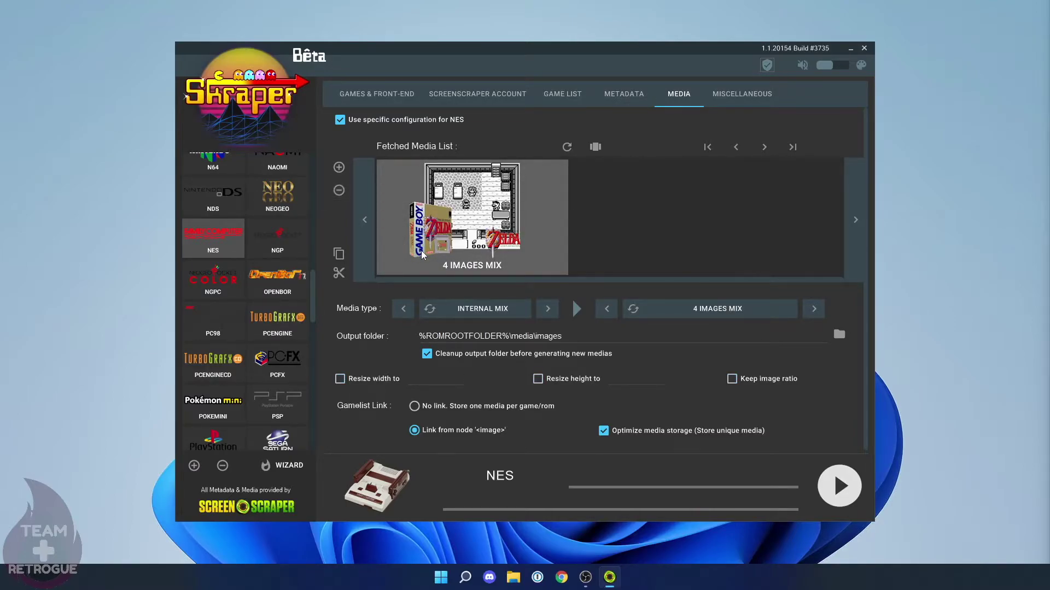
# Step: Add a second entry to the NES fetched media list and set its media type to Normalized Videos
pyautogui.click(339, 168)
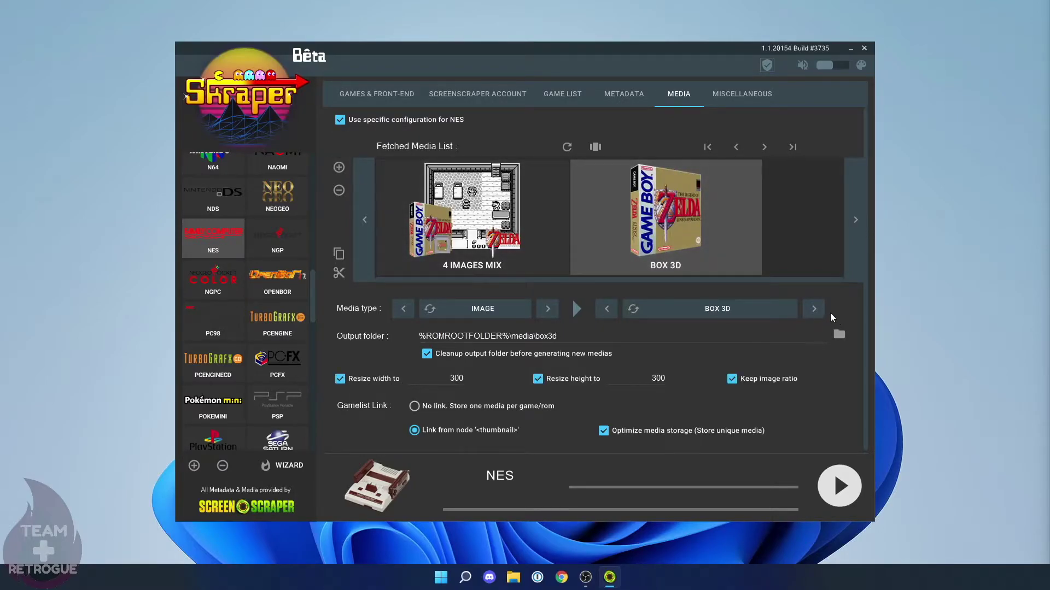
pyautogui.click(548, 309)
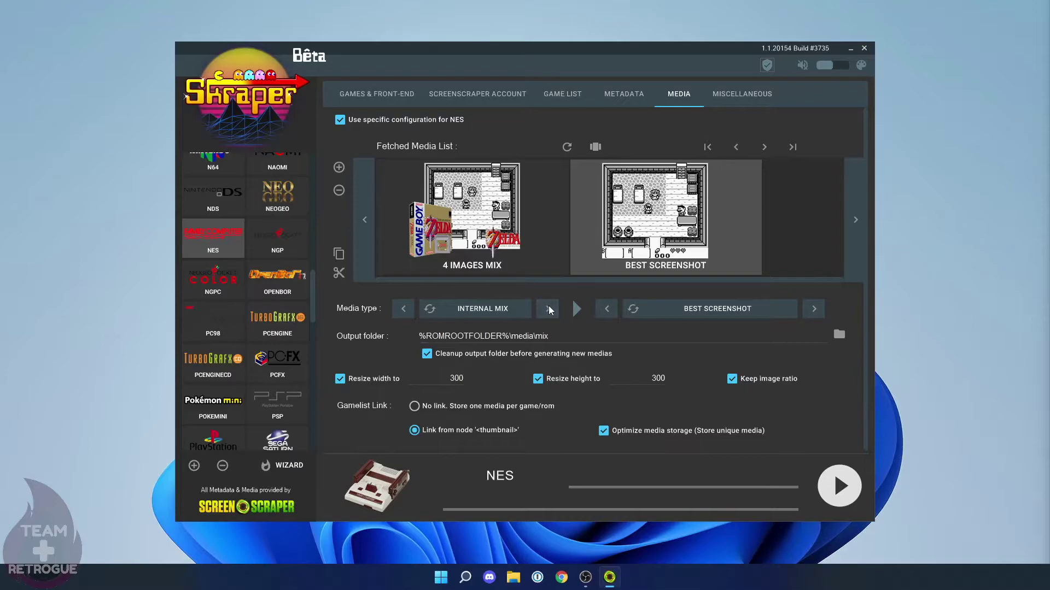
pyautogui.click(548, 309)
pyautogui.click(548, 309)
pyautogui.click(549, 310)
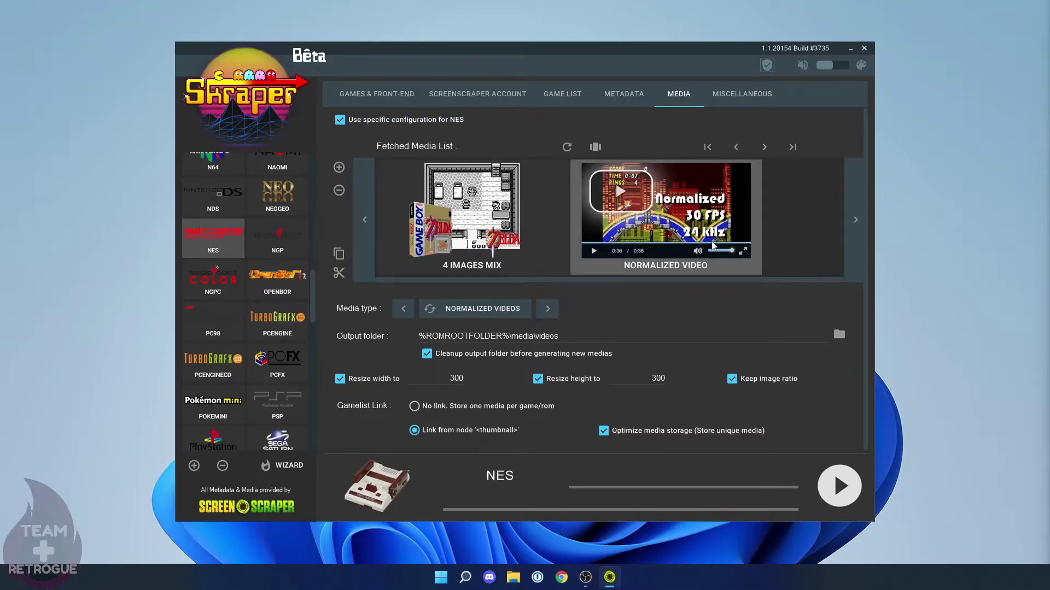
# Step: Add a third entry to the NES fetched media list as a Wheel image with output folder %ROMROOTFOLDER%\wheel
pyautogui.click(339, 167)
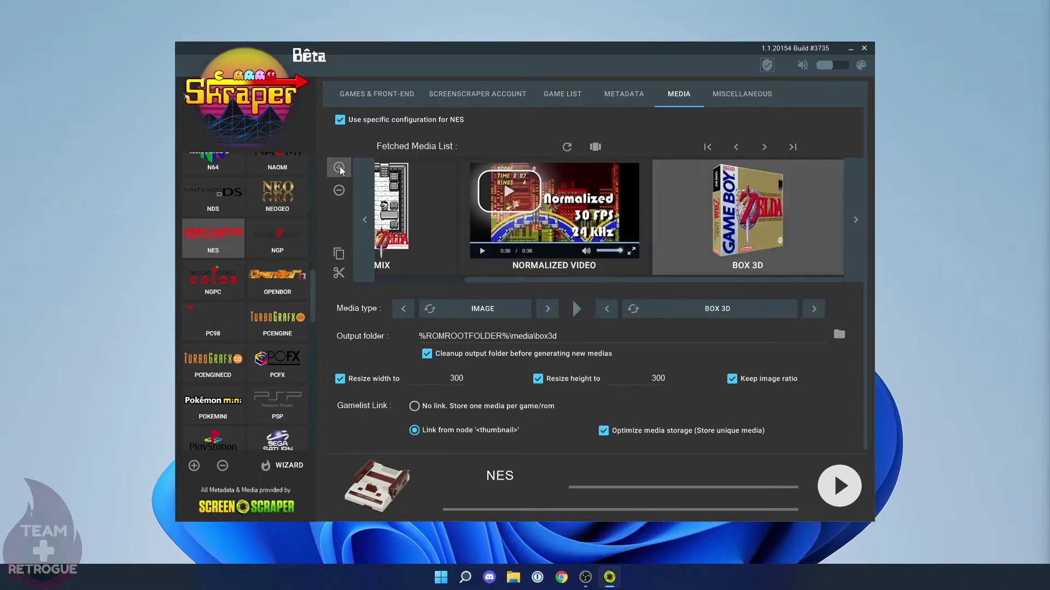
pyautogui.click(813, 310)
pyautogui.click(813, 310)
pyautogui.click(813, 310)
pyautogui.click(813, 310)
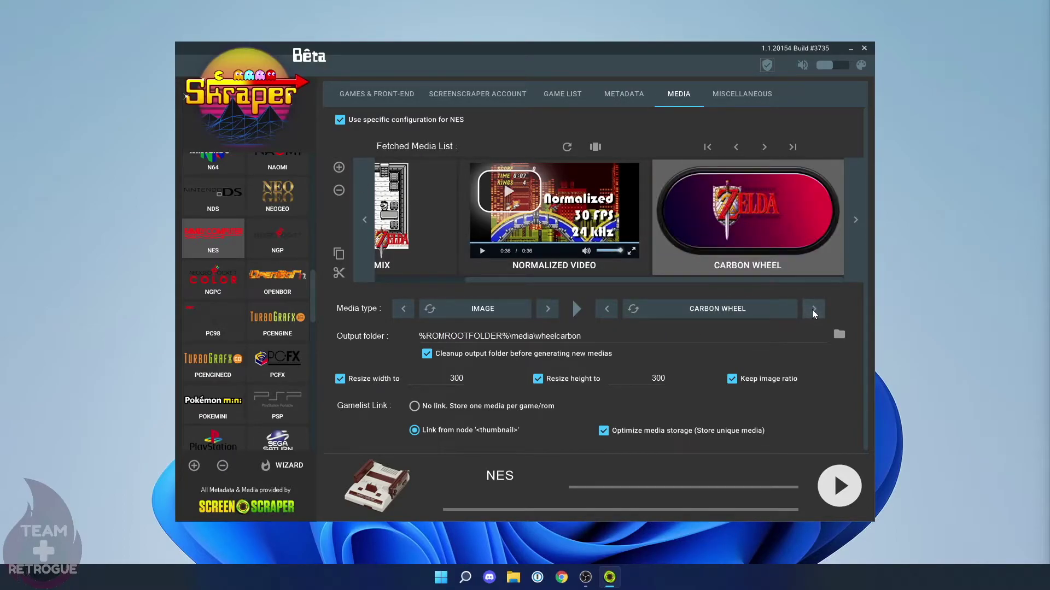
pyautogui.click(813, 310)
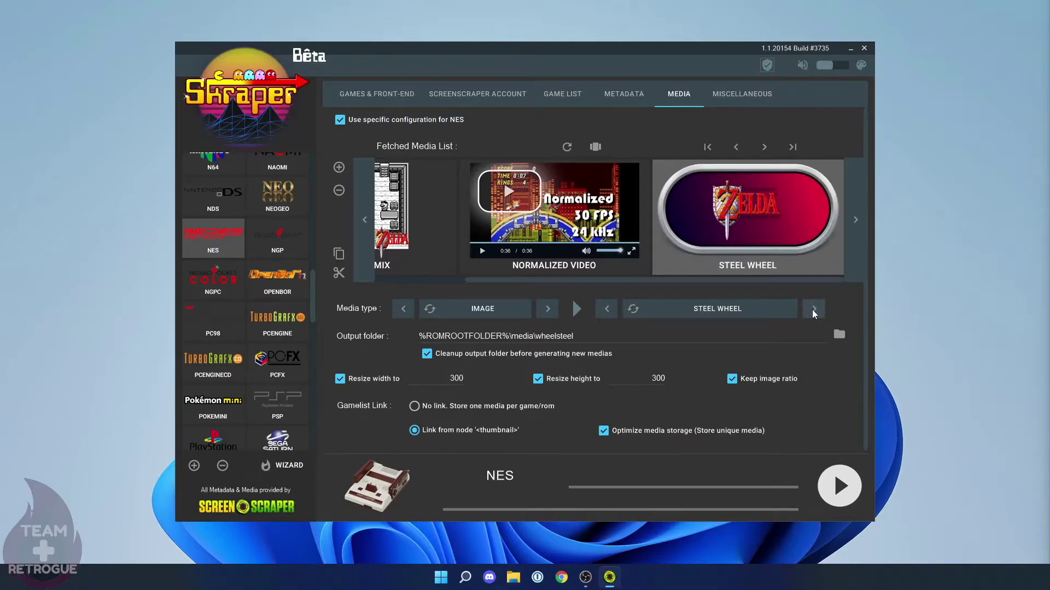
pyautogui.click(813, 310)
pyautogui.click(813, 310)
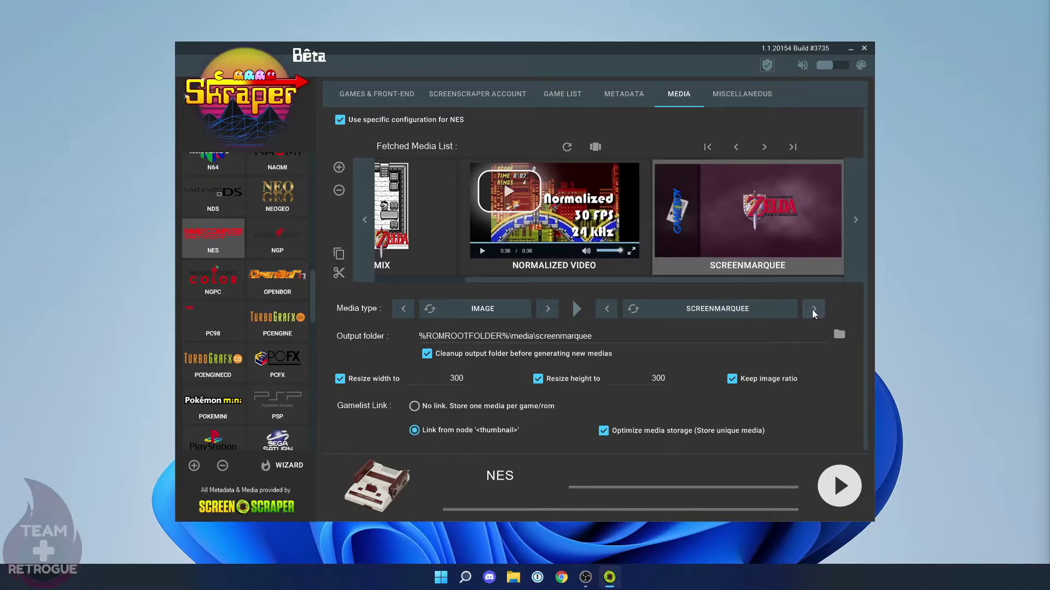
pyautogui.click(813, 310)
pyautogui.click(813, 310)
pyautogui.click(813, 310)
pyautogui.click(813, 310)
pyautogui.click(813, 310)
pyautogui.click(813, 310)
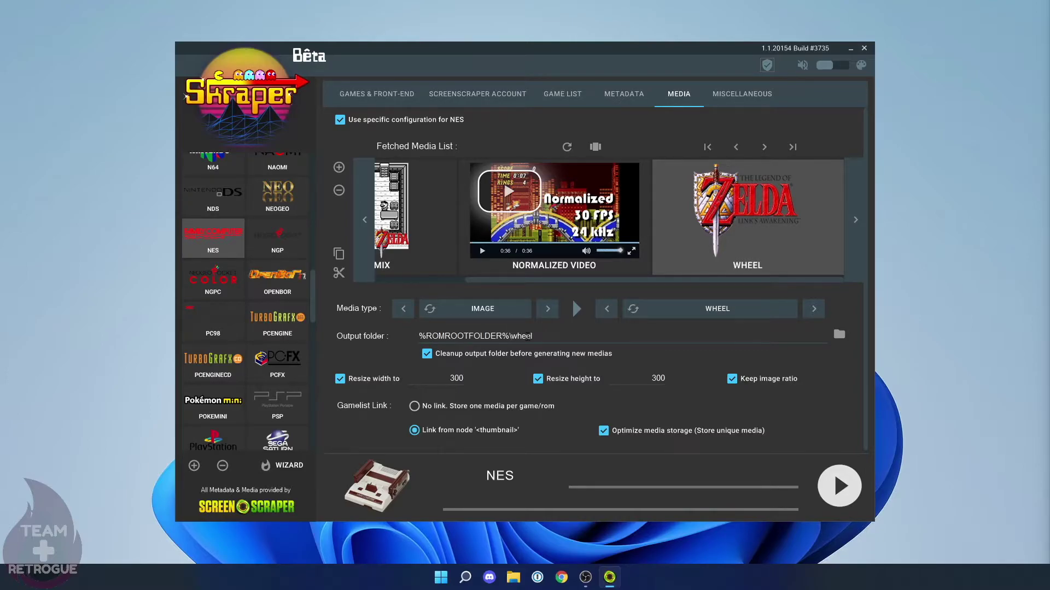
# Step: Leave the miscellaneous settings at their defaults and start scraping the NES system
pyautogui.click(570, 268)
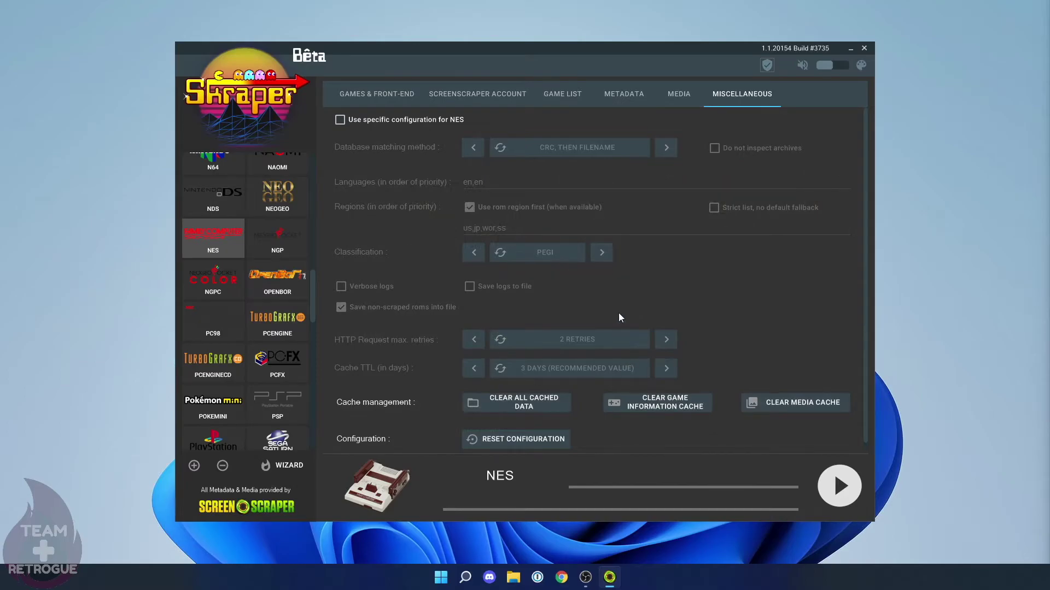
pyautogui.click(838, 488)
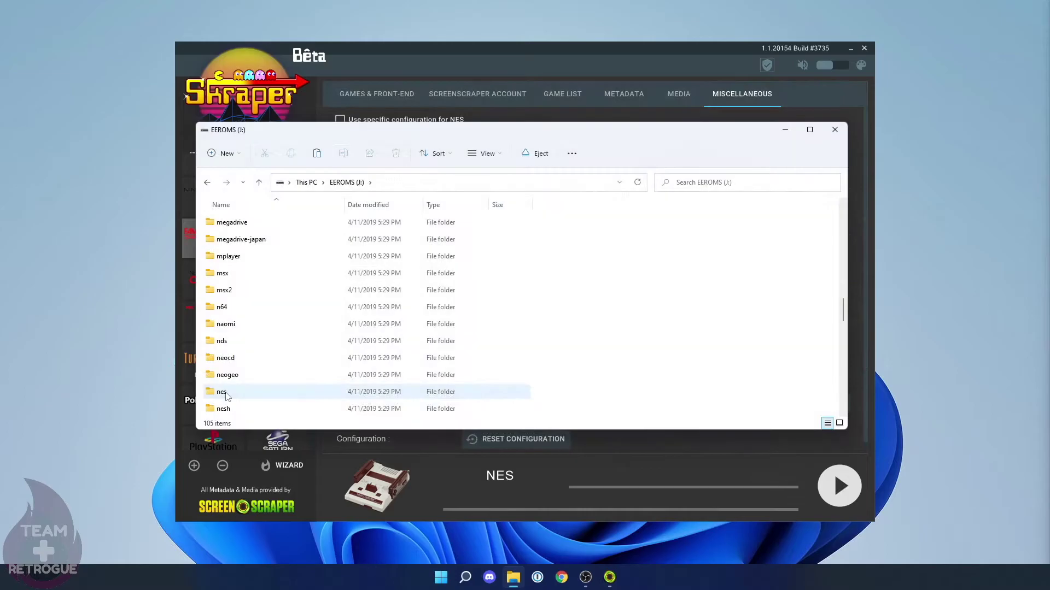
# Step: In File Explorer, open the nes images folder on EEROMS (J:) and show the preview pane with Adventures of Lolo (USA).png selected
pyautogui.doubleClick(222, 392)
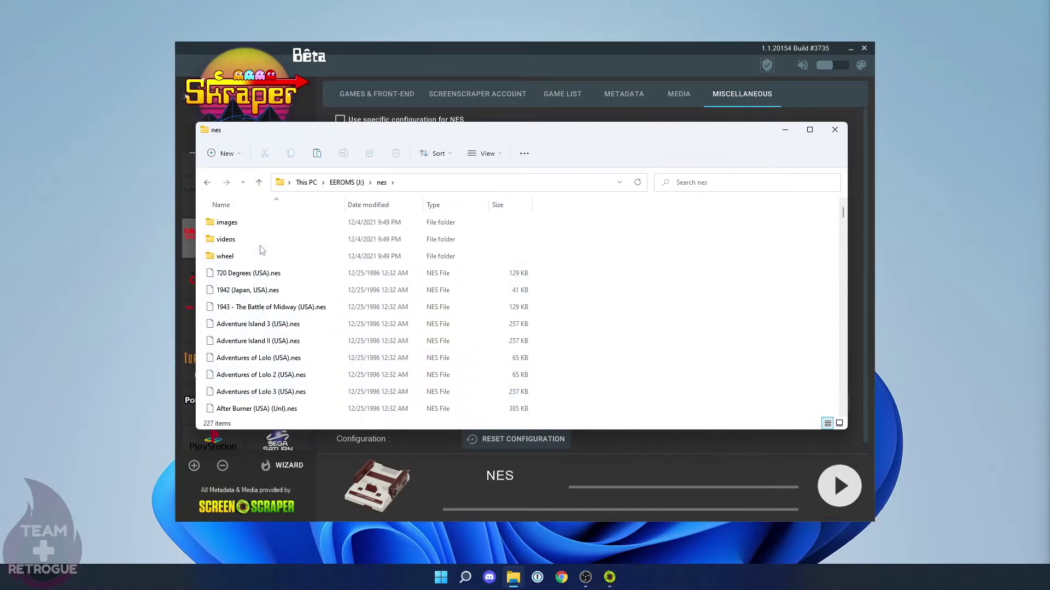
pyautogui.doubleClick(248, 224)
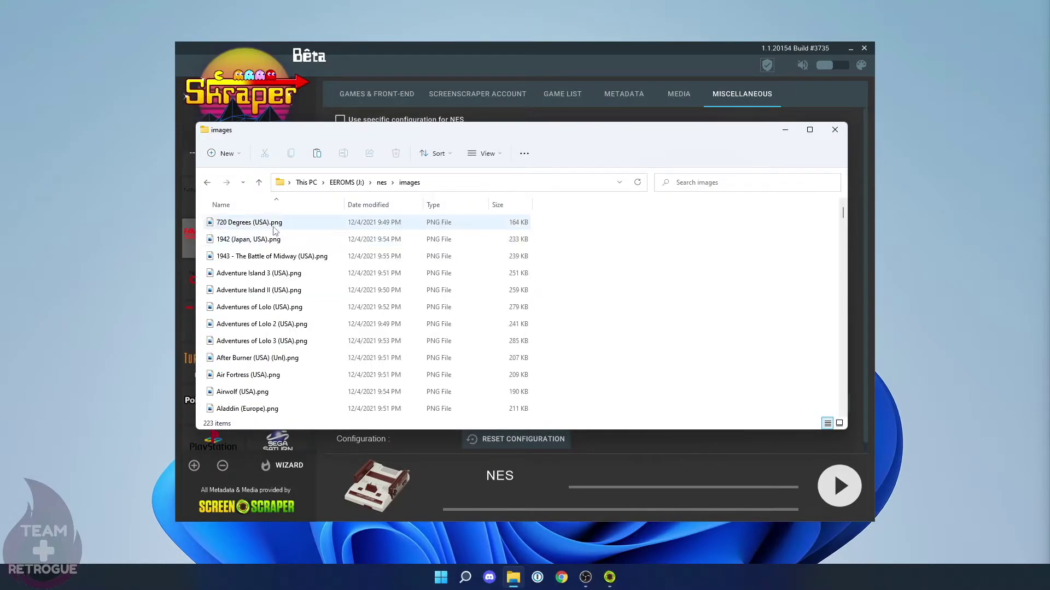
pyautogui.click(296, 313)
pyautogui.click(506, 156)
pyautogui.moveTo(502, 342)
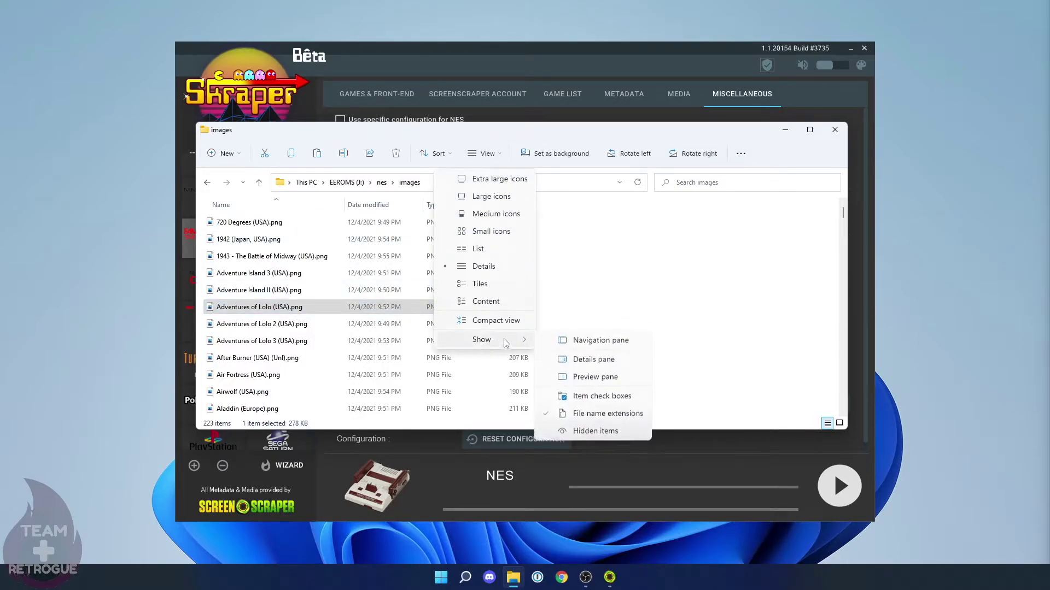
pyautogui.click(593, 377)
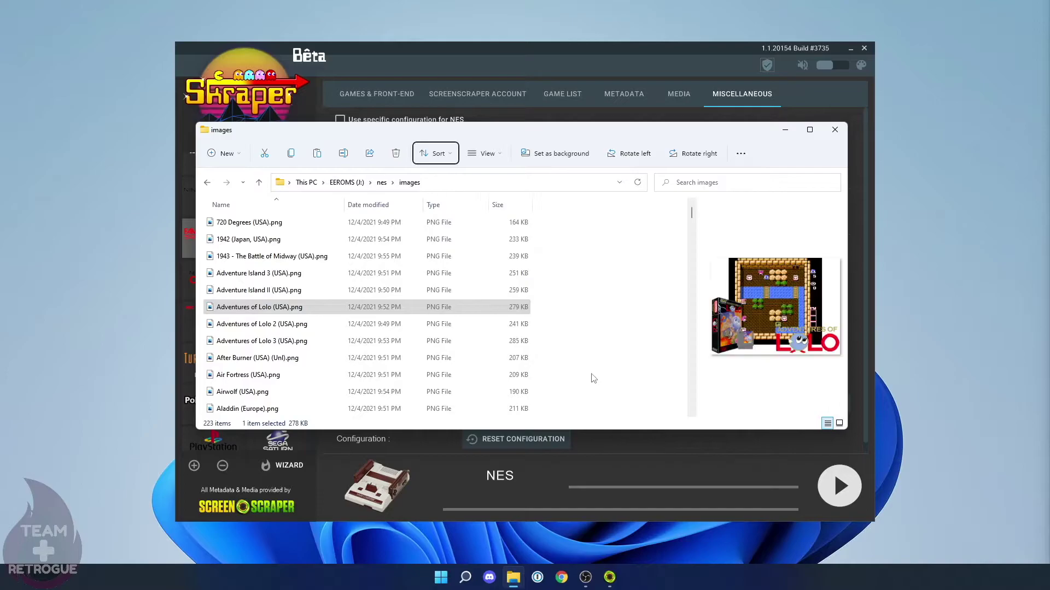
# Step: Preview several scraped images down the list, including those for Captain Skyhawk, Donkey Kong and Donkey Kong 3
pyautogui.click(295, 363)
pyautogui.scroll(-6, 274, 369)
pyautogui.click(269, 361)
pyautogui.click(272, 292)
pyautogui.scroll(-5, 266, 367)
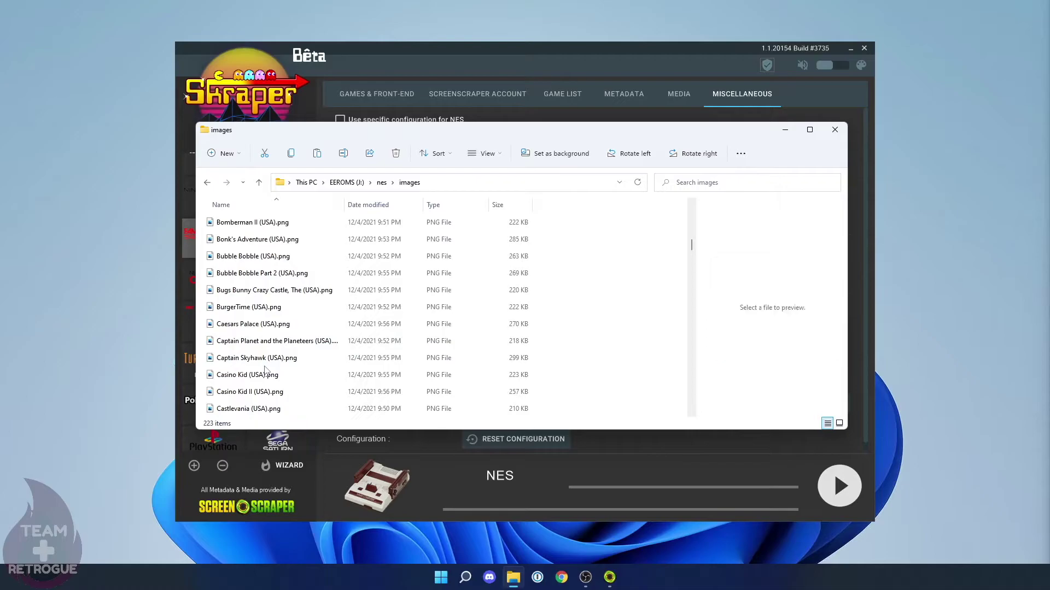
pyautogui.click(258, 356)
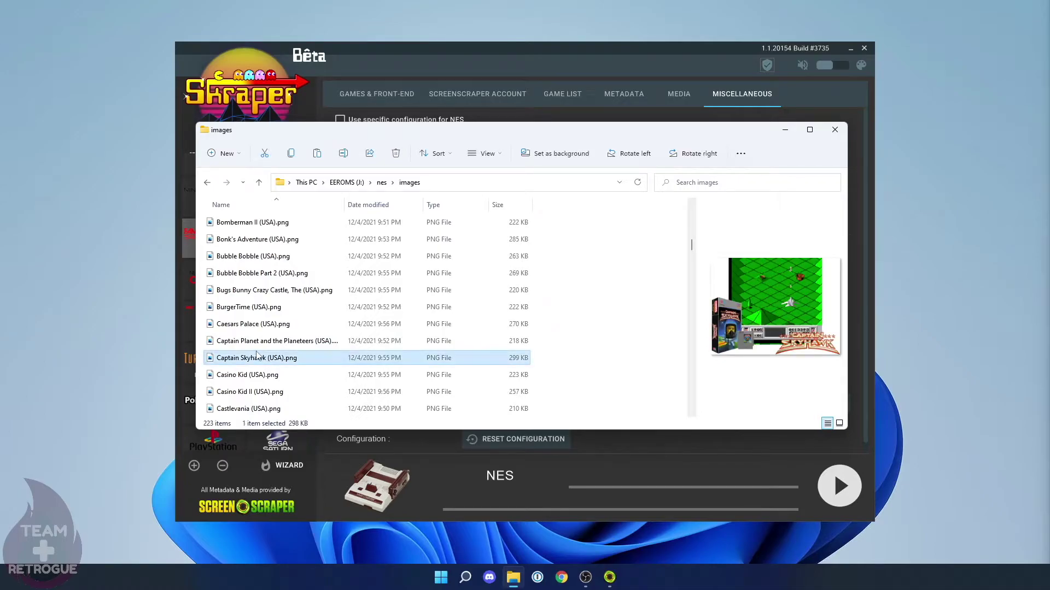
pyautogui.scroll(-8, 256, 355)
pyautogui.click(260, 360)
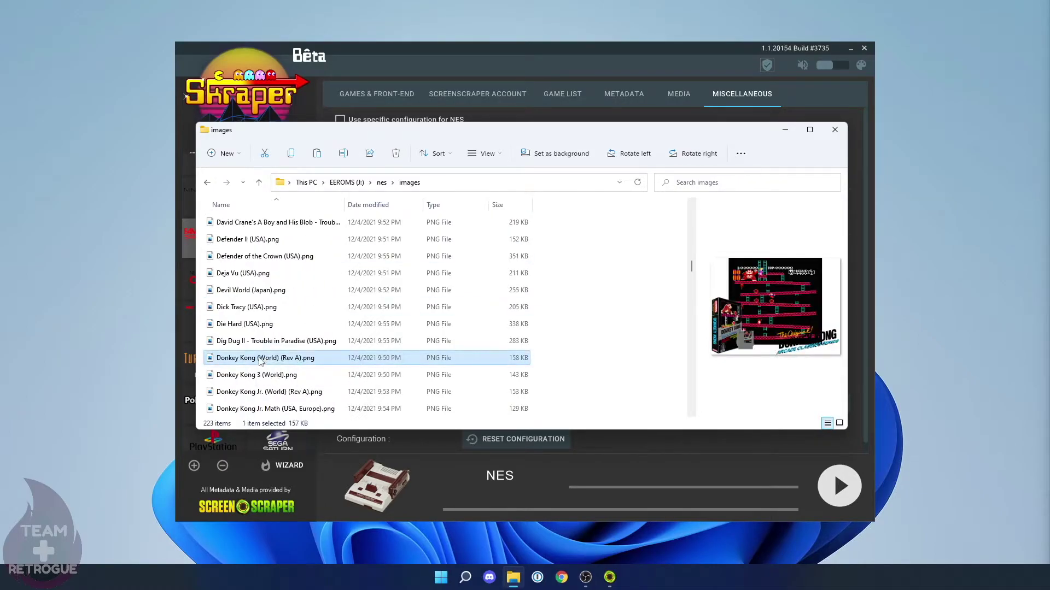
pyautogui.click(253, 375)
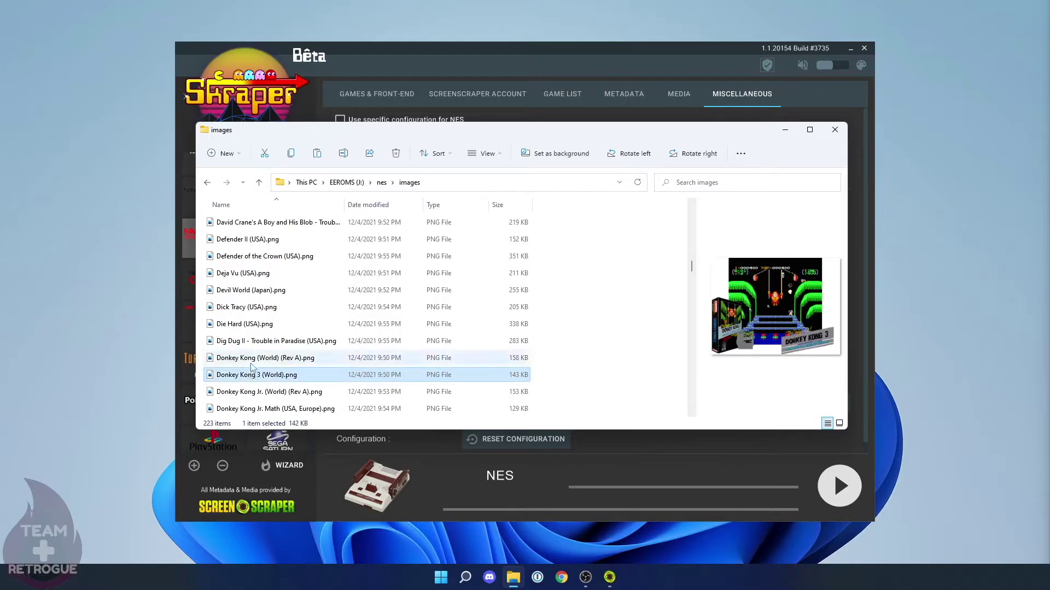
pyautogui.click(249, 342)
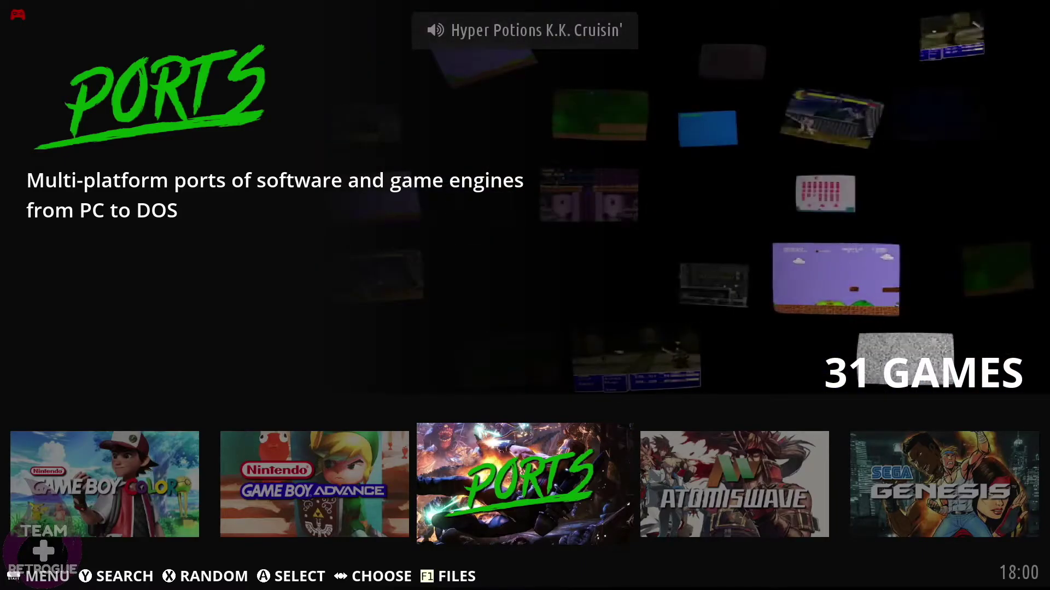
# Step: On the EmuELEC device, enable WiFi in the network settings
pyautogui.press('Escape')
pyautogui.press('Down')
pyautogui.press('Down')
pyautogui.press('Down')
pyautogui.press('Down')
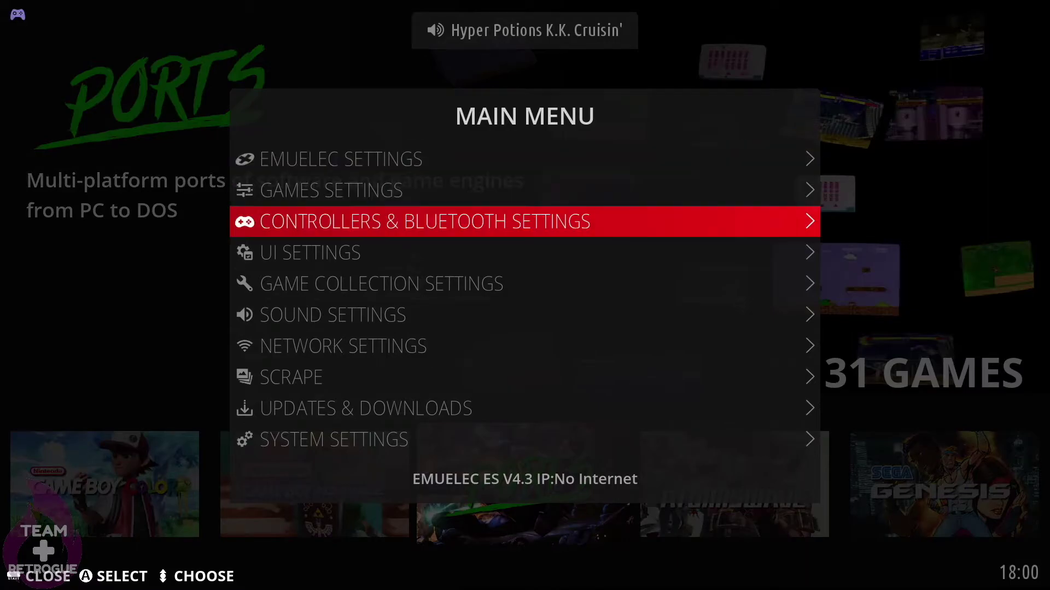
pyautogui.press('Down')
pyautogui.press('Down')
pyautogui.press('Down')
pyautogui.press('Down')
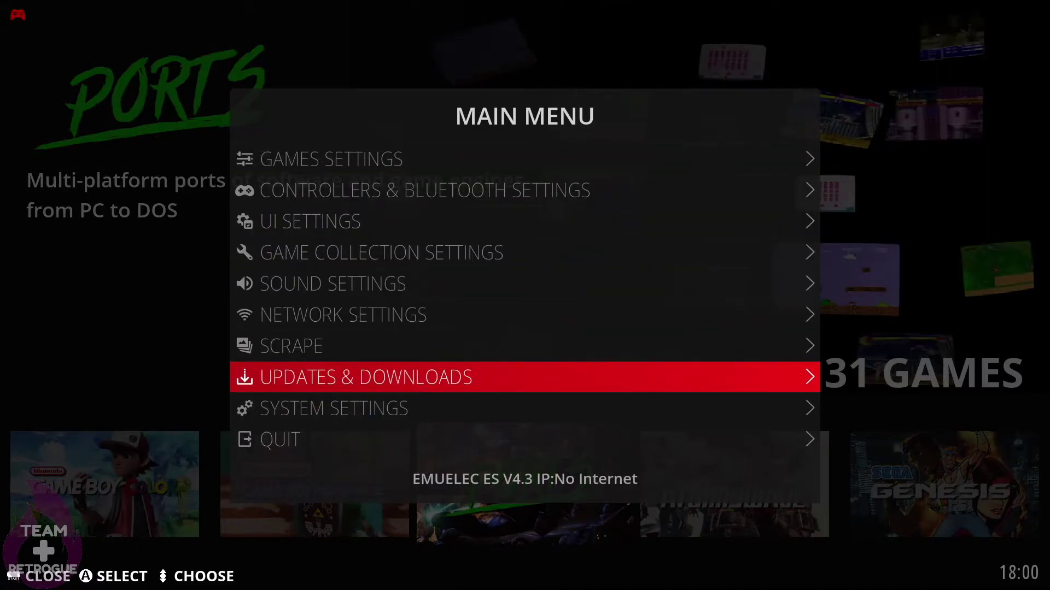
pyautogui.press('Up')
pyautogui.press('Up')
pyautogui.press('Return')
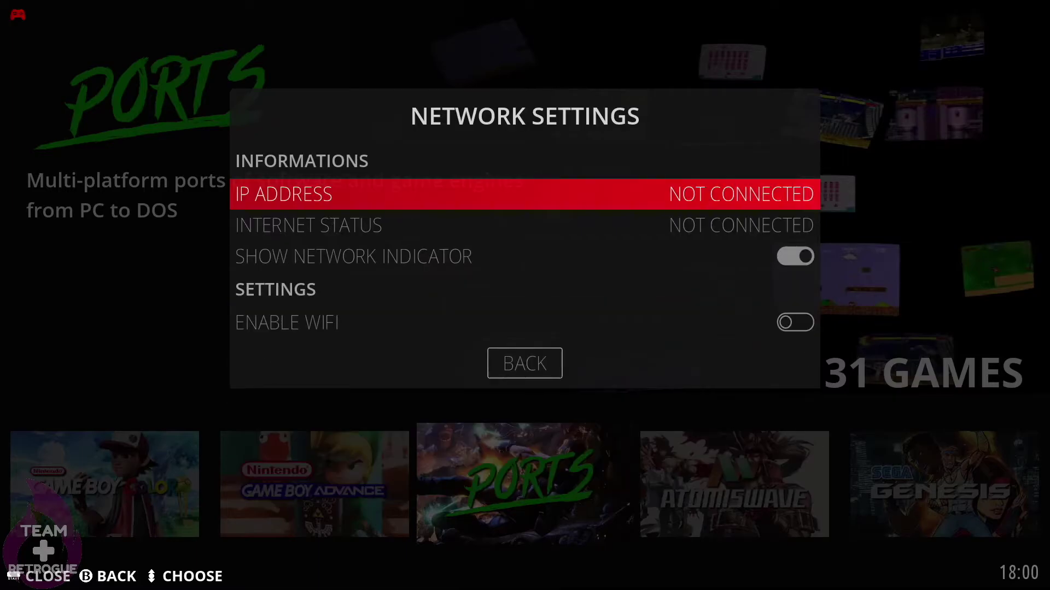
pyautogui.press('Down')
pyautogui.press('Down')
pyautogui.press('Down')
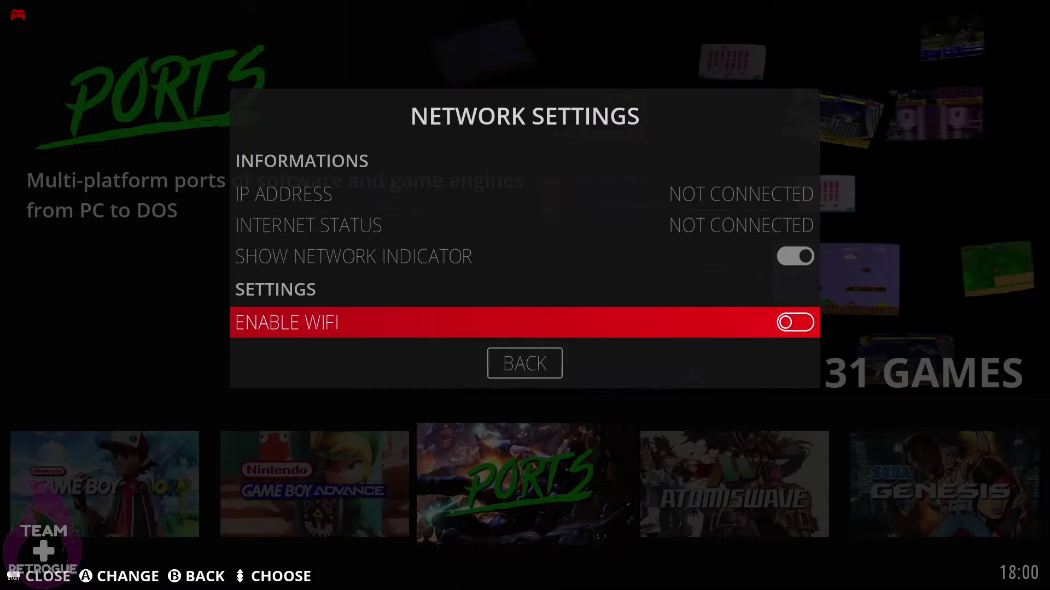
pyautogui.press('Return')
# Step: Choose NCC-1701-D as the WiFi SSID and check the connection status in the network settings
pyautogui.press('Down')
pyautogui.press('Return')
pyautogui.press('Down')
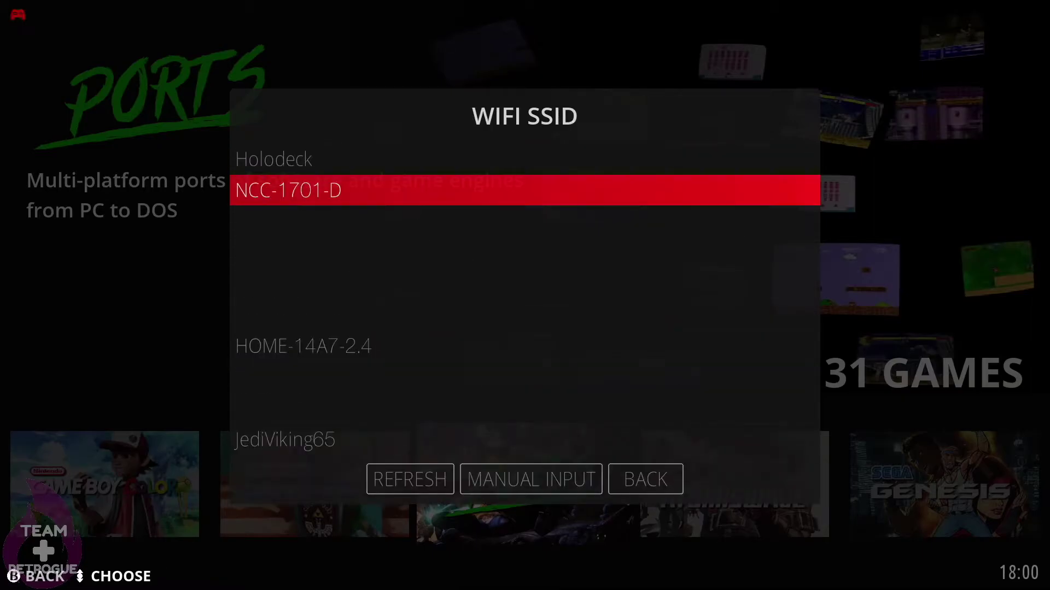
pyautogui.press('Return')
pyautogui.press('Down')
pyautogui.press('Up')
pyautogui.press('Up')
pyautogui.press('Up')
pyautogui.press('Up')
pyautogui.press('Down')
pyautogui.press('Up')
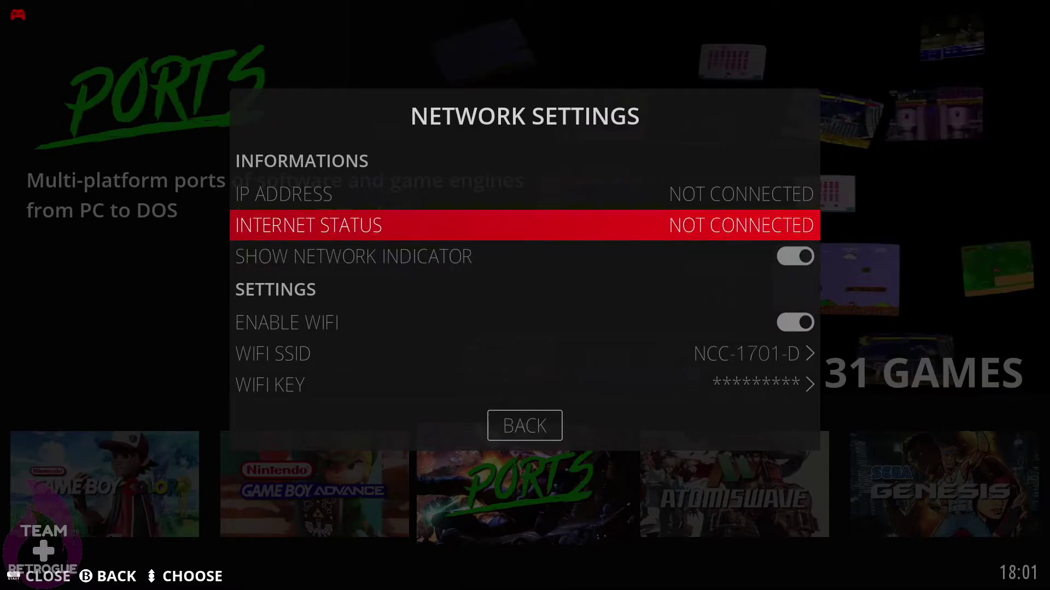
# Step: Queue the bezel packs for all listed systems in The Bezel Project for download, starting with atari2600, and return to the main menu
pyautogui.press('Return')
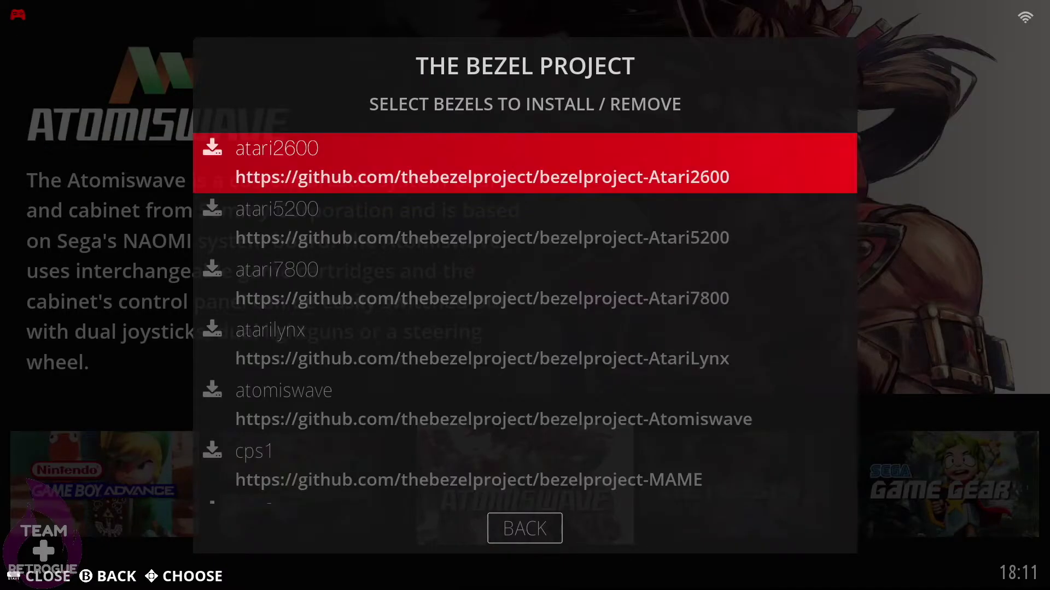
pyautogui.press('Return')
pyautogui.press('Return')
pyautogui.press('Return')
pyautogui.press('Return')
pyautogui.press('Return')
pyautogui.press('Return')
pyautogui.press('Return')
pyautogui.press('Return')
pyautogui.press('Return')
pyautogui.press('Return')
pyautogui.press('Return')
pyautogui.press('Return')
pyautogui.press('Return')
pyautogui.press('Return')
pyautogui.press('Return')
pyautogui.press('Return')
pyautogui.press('Return')
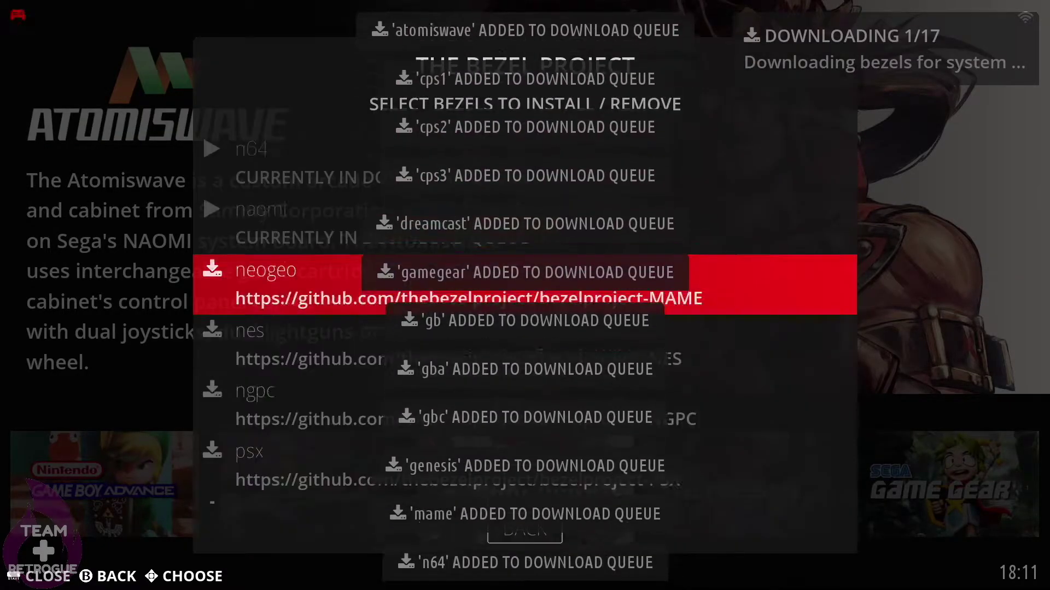
pyautogui.press('Return')
pyautogui.press('Return')
pyautogui.press('Return')
pyautogui.press('Return')
pyautogui.press('Return')
pyautogui.press('Return')
pyautogui.press('Return')
pyautogui.press('Return')
pyautogui.press('Return')
pyautogui.press('Escape')
pyautogui.press('Escape')
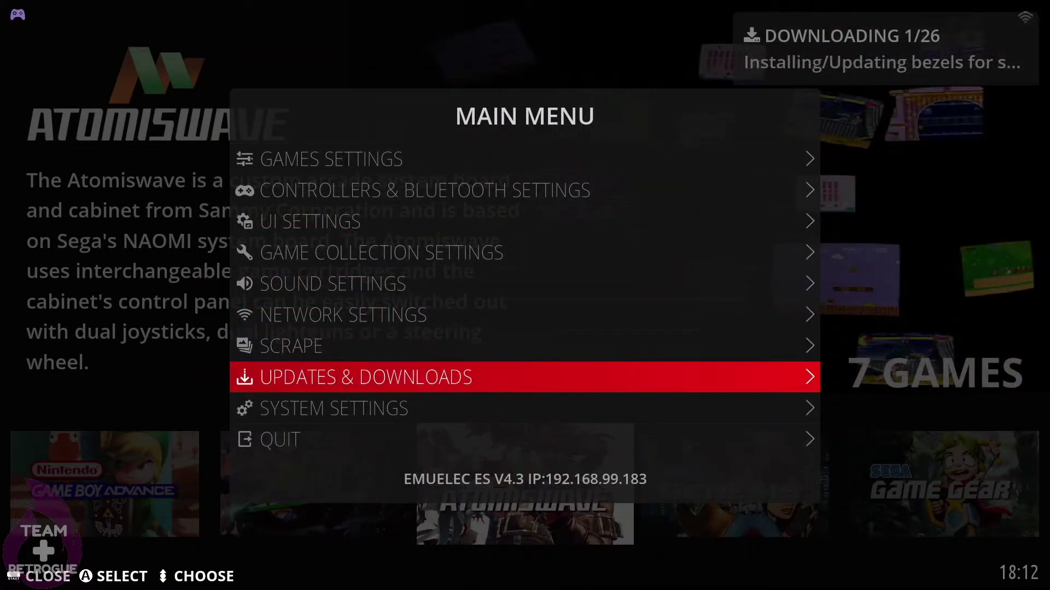
# Step: Queue the listed themes in the Themes Downloader for installation, through es-theme-switch and es-theme-Graphite-OGA, and leave the menus
pyautogui.press('Return')
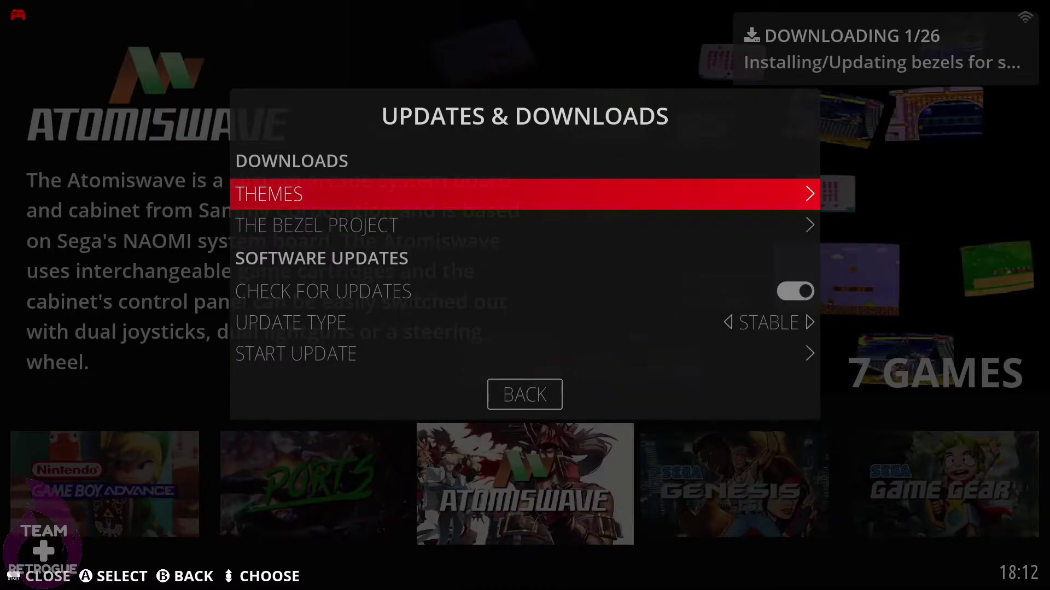
pyautogui.press('Return')
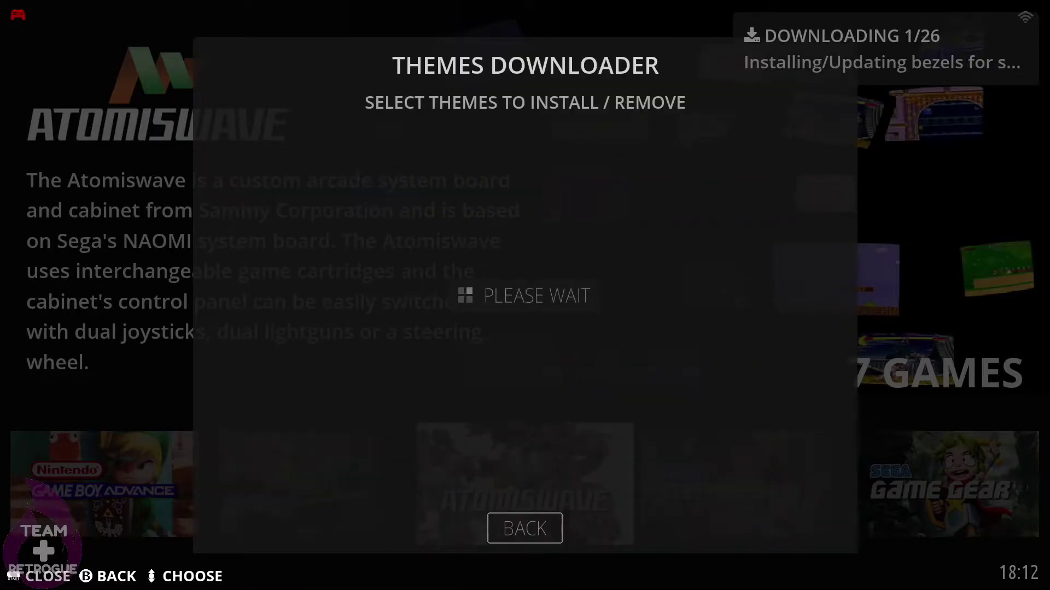
pyautogui.press('Down')
pyautogui.press('Return')
pyautogui.press('Return')
pyautogui.press('Down')
pyautogui.press('Return')
pyautogui.press('Return')
pyautogui.press('Down')
pyautogui.press('Return')
pyautogui.press('Return')
pyautogui.press('Down')
pyautogui.press('Return')
pyautogui.press('Return')
pyautogui.press('Down')
pyautogui.press('Return')
pyautogui.press('Return')
pyautogui.press('Down')
pyautogui.press('Return')
pyautogui.press('Down')
pyautogui.press('Return')
pyautogui.press('Down')
pyautogui.press('Return')
pyautogui.press('Down')
pyautogui.press('Return')
pyautogui.press('Down')
pyautogui.press('Return')
pyautogui.press('Down')
pyautogui.press('Return')
pyautogui.press('Down')
pyautogui.press('Return')
pyautogui.press('Down')
pyautogui.press('Return')
pyautogui.press('Down')
pyautogui.press('Return')
pyautogui.press('Down')
pyautogui.press('Return')
pyautogui.press('Down')
pyautogui.press('Return')
pyautogui.press('Return')
pyautogui.press('Down')
pyautogui.press('Return')
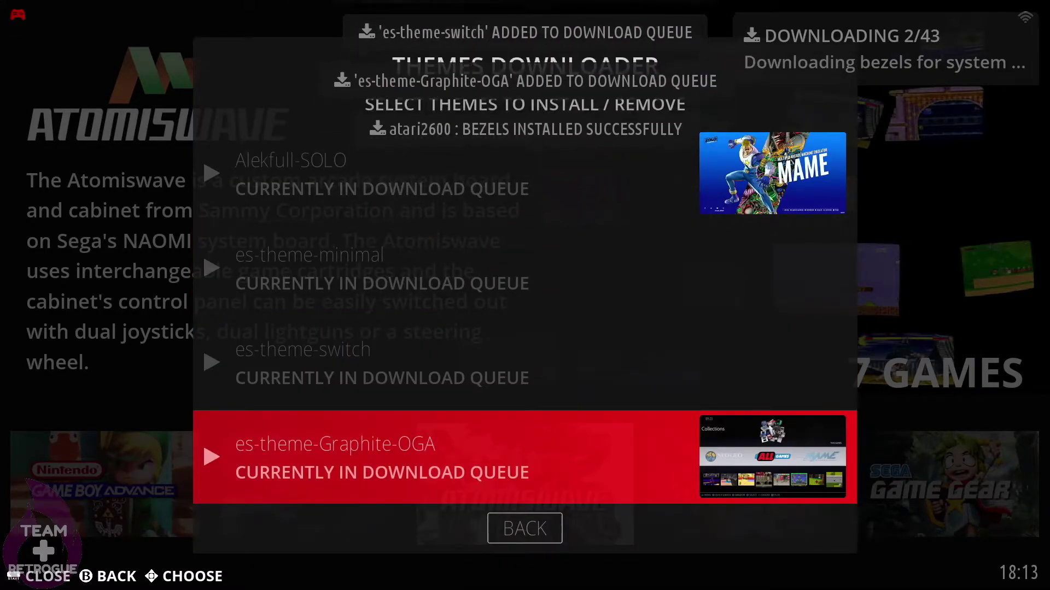
pyautogui.press('Escape')
pyautogui.press('Escape')
pyautogui.press('Escape')
pyautogui.press('Left')
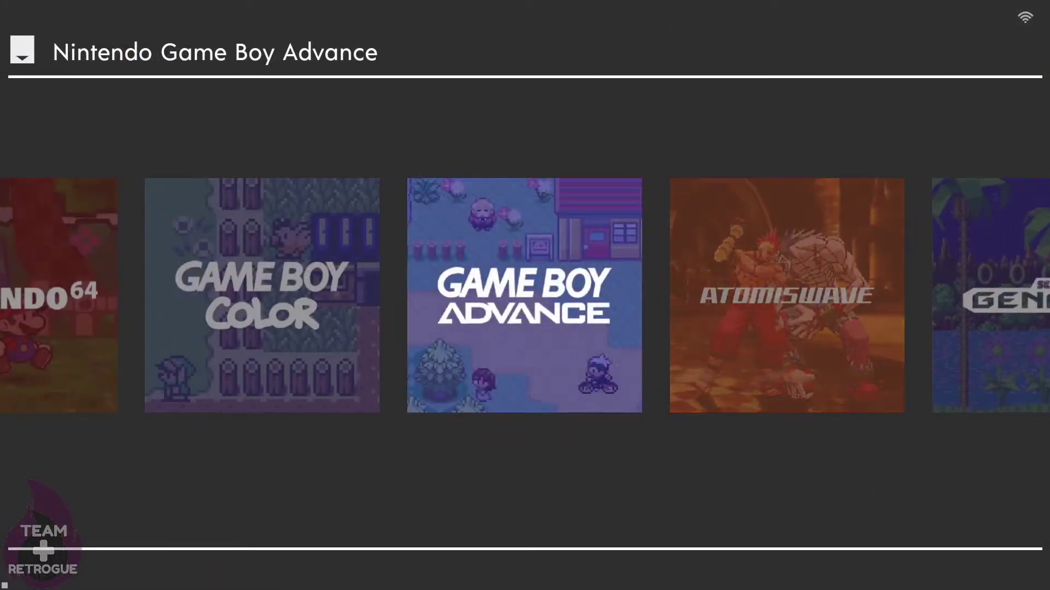
pyautogui.press('Left')
pyautogui.press('Right')
pyautogui.press('Right')
# Step: Set Enable RA Bezels to On in the games settings and close the menus
pyautogui.press('Escape')
pyautogui.press('Down')
pyautogui.press('Down')
pyautogui.press('Down')
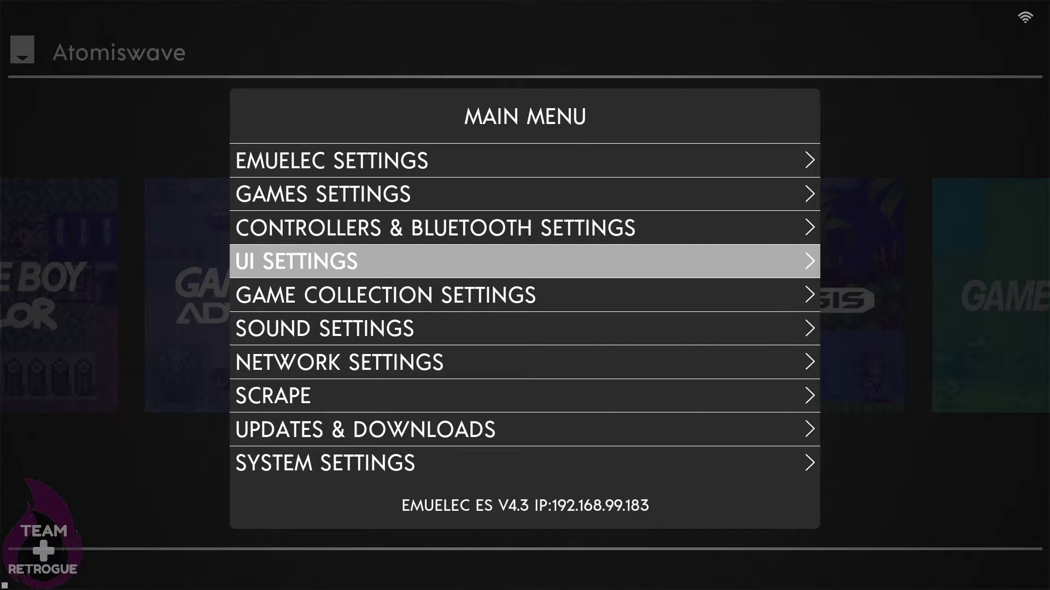
pyautogui.press('Up')
pyautogui.press('Up')
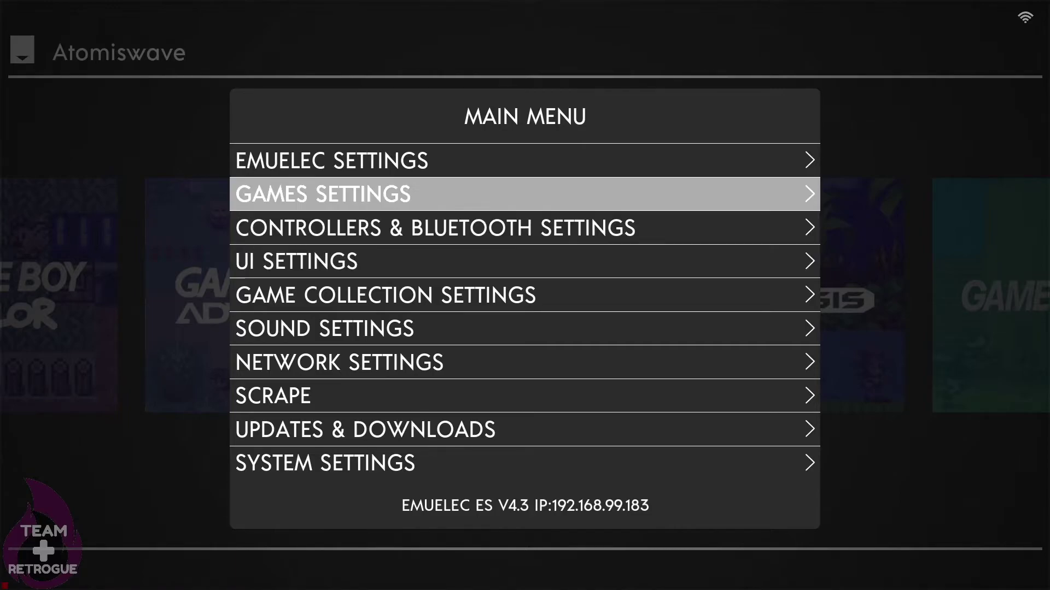
pyautogui.press('Return')
pyautogui.press('Down')
pyautogui.press('Down')
pyautogui.press('Down')
pyautogui.press('Down')
pyautogui.press('Down')
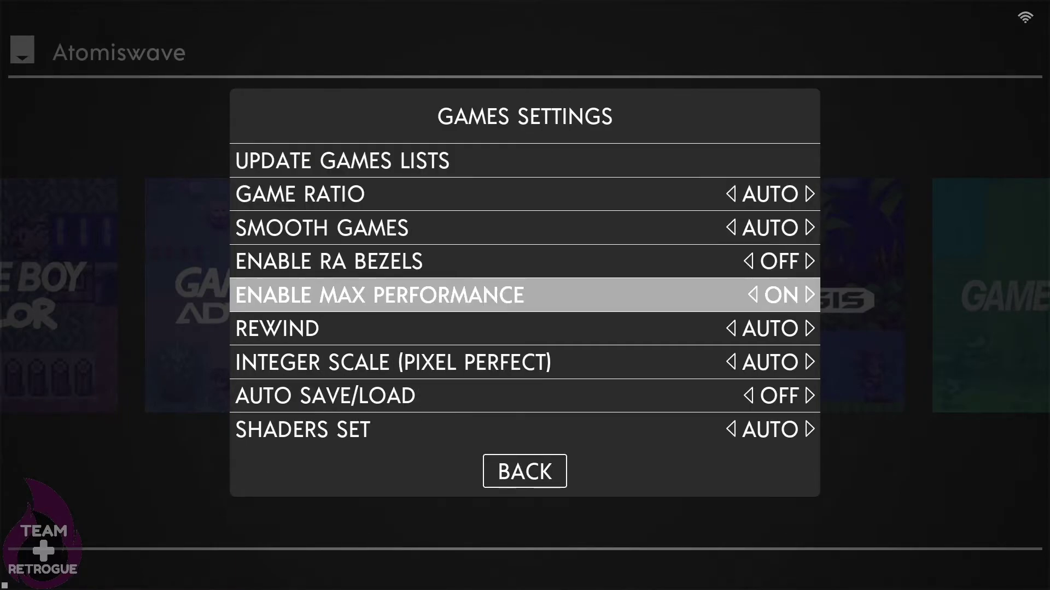
pyautogui.press('Up')
pyautogui.press('Up')
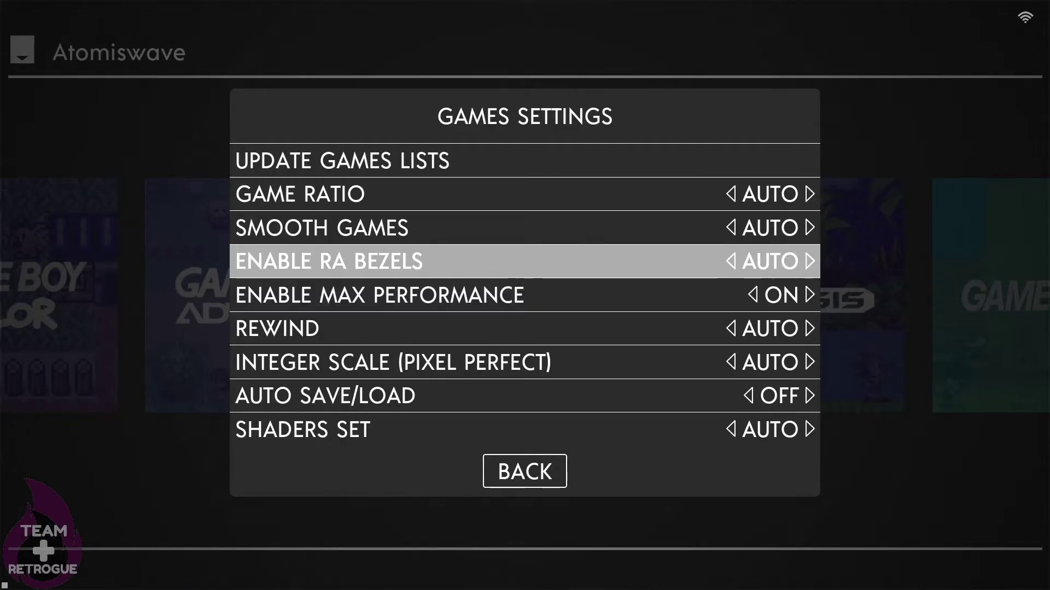
pyautogui.press('Right')
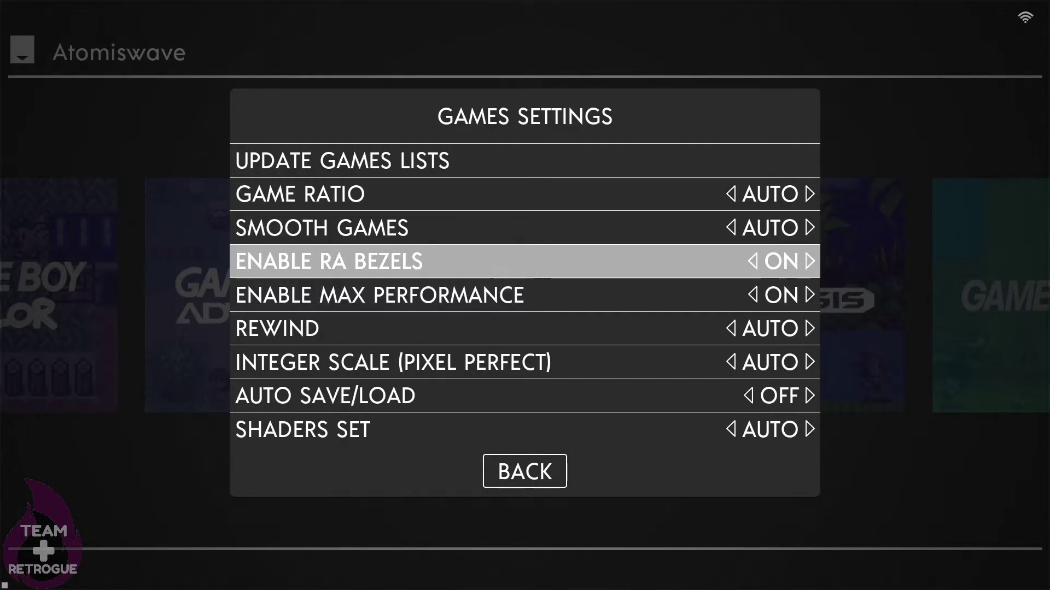
pyautogui.press('Down')
pyautogui.press('Escape')
pyautogui.press('Escape')
# Step: Move through the game systems from Atomiswave to Sony Playstation
pyautogui.press('Right')
pyautogui.press('Right')
pyautogui.press('Right')
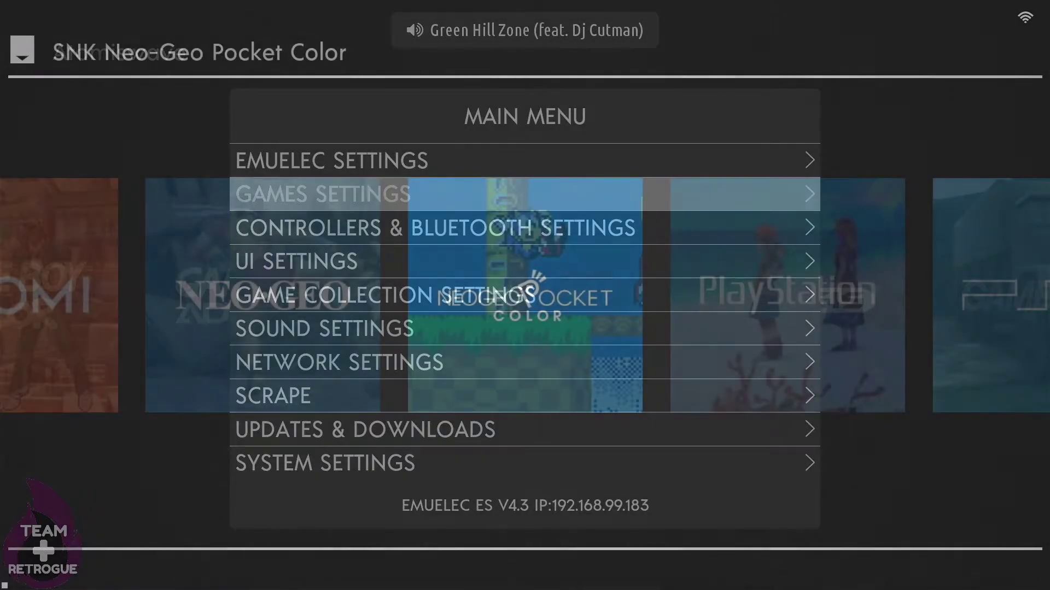
# Step: Go through the main menu entries and open the games settings
pyautogui.press('Return')
pyautogui.press('Down')
pyautogui.press('Down')
pyautogui.press('Down')
pyautogui.press('Down')
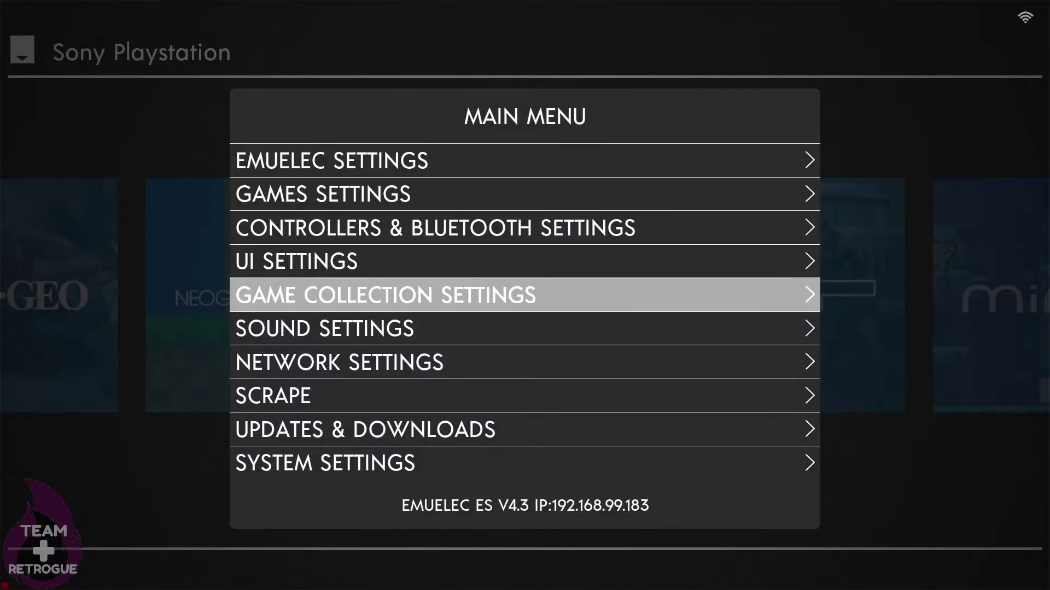
pyautogui.press('Down')
pyautogui.press('Up')
pyautogui.press('Up')
pyautogui.press('Up')
pyautogui.press('Up')
pyautogui.press('Return')
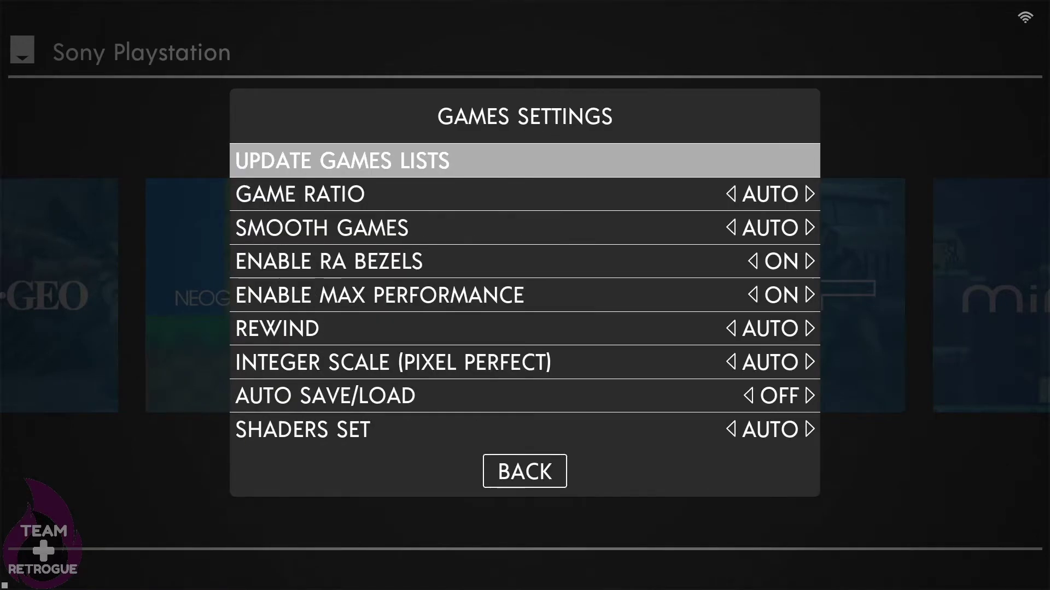